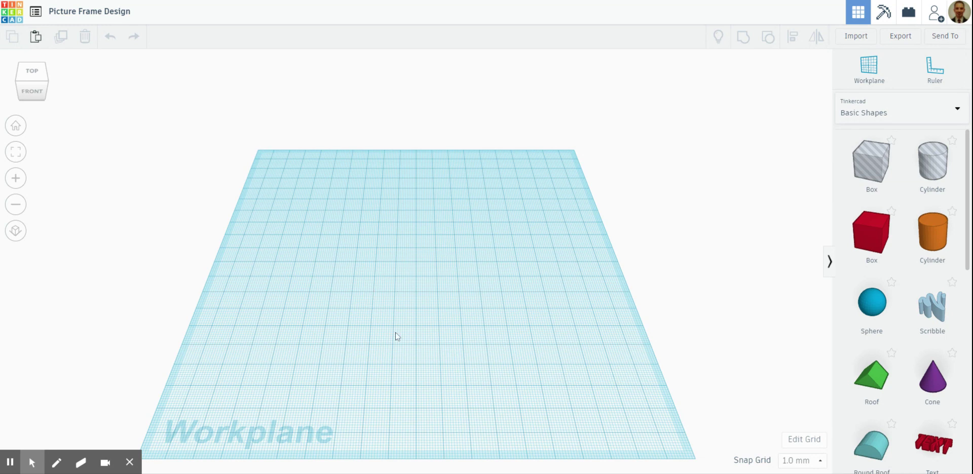
Place a solid red box near the middle of the workplane, using a flat top view
{"action": "left_click", "coordinate": [38, 91]}
{"action": "left_click_drag", "start_coordinate": [38, 91], "coordinate": [34, 92]}
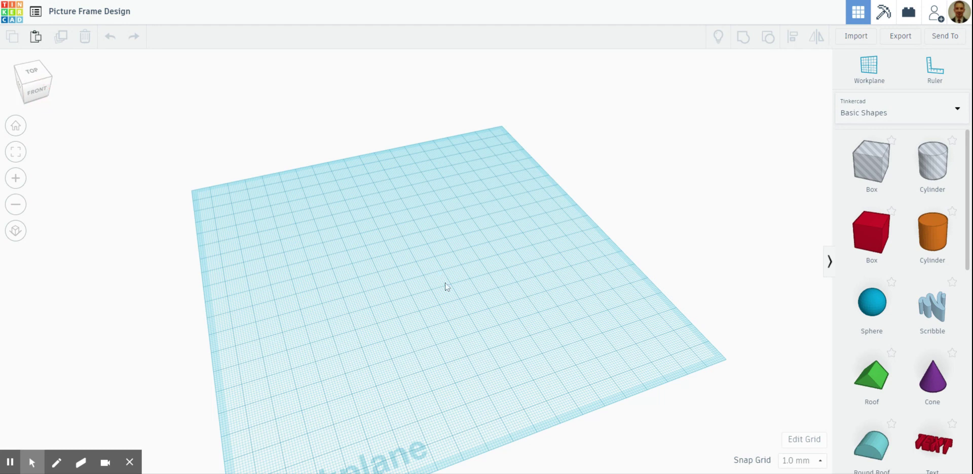
{"action": "left_click", "coordinate": [35, 75]}
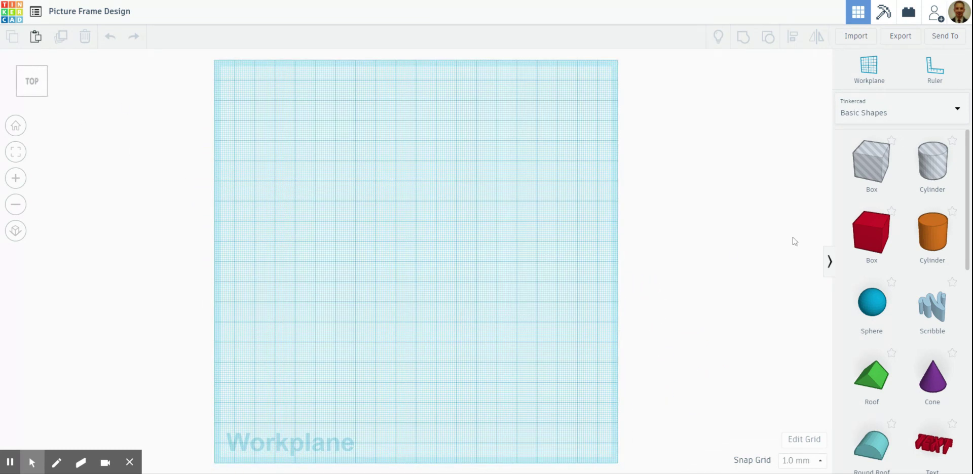
{"action": "left_click_drag", "start_coordinate": [876, 235], "coordinate": [357, 279]}
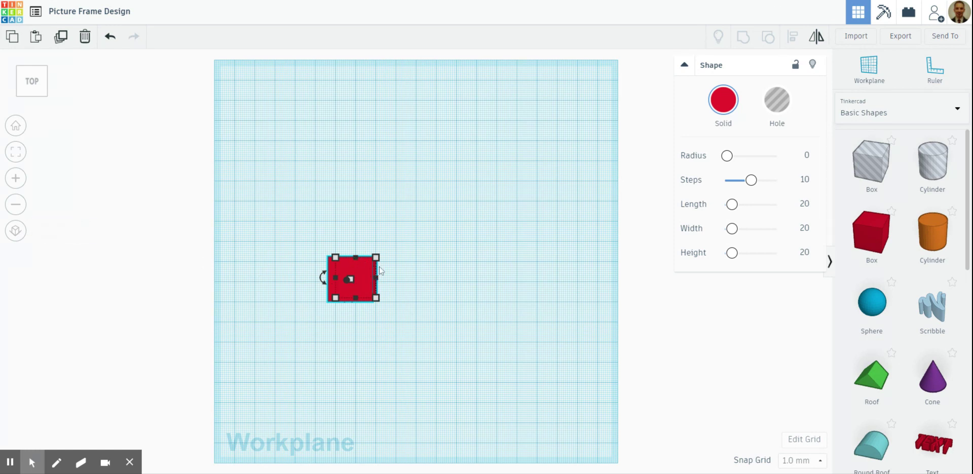
{"action": "left_click", "coordinate": [14, 232]}
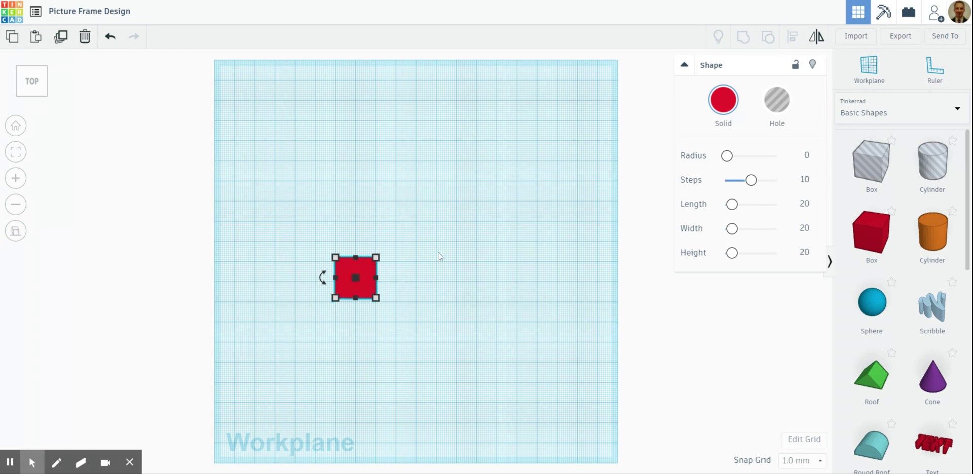
Resize the red box to 150 mm by 150 mm
{"action": "left_click_drag", "start_coordinate": [365, 274], "coordinate": [510, 385]}
{"action": "left_click", "coordinate": [410, 427]}
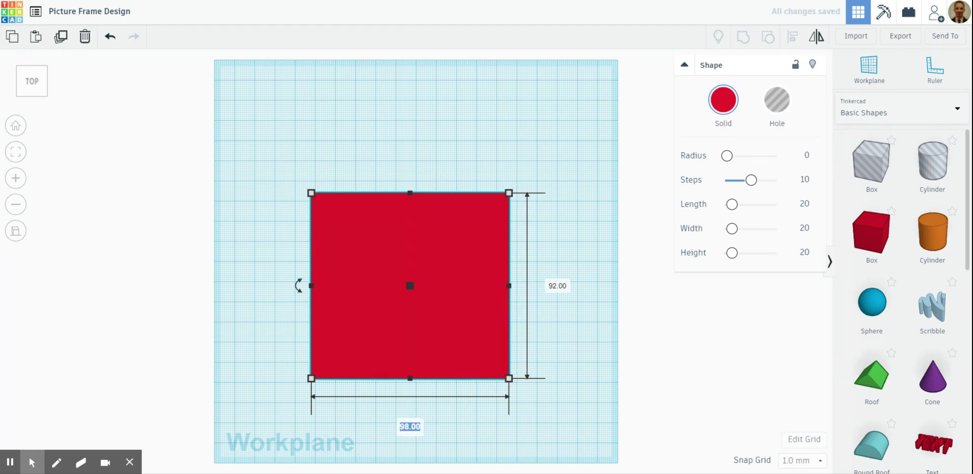
{"action": "type", "text": "150"}
{"action": "key", "text": "Tab"}
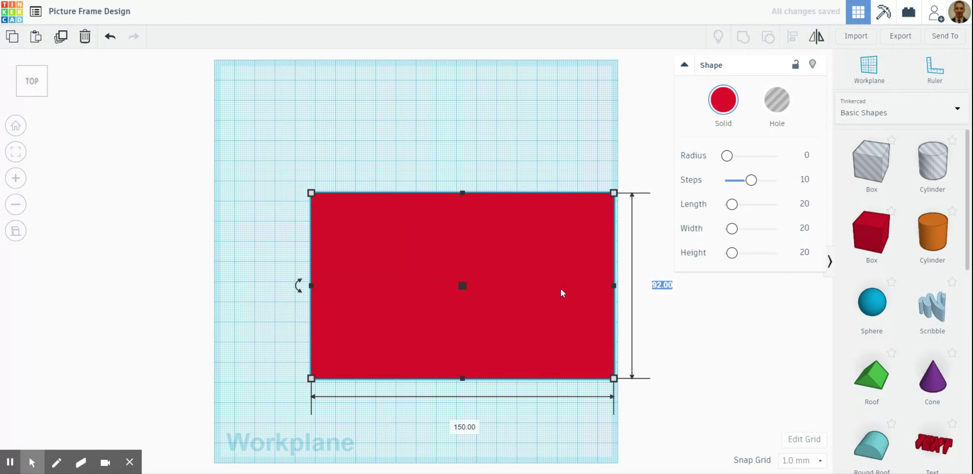
{"action": "type", "text": "150"}
{"action": "key", "text": "Return"}
Set the red box's footprint to 100 mm by 100 mm and move it to the middle of the workplane
{"action": "left_click_drag", "start_coordinate": [580, 324], "coordinate": [482, 227]}
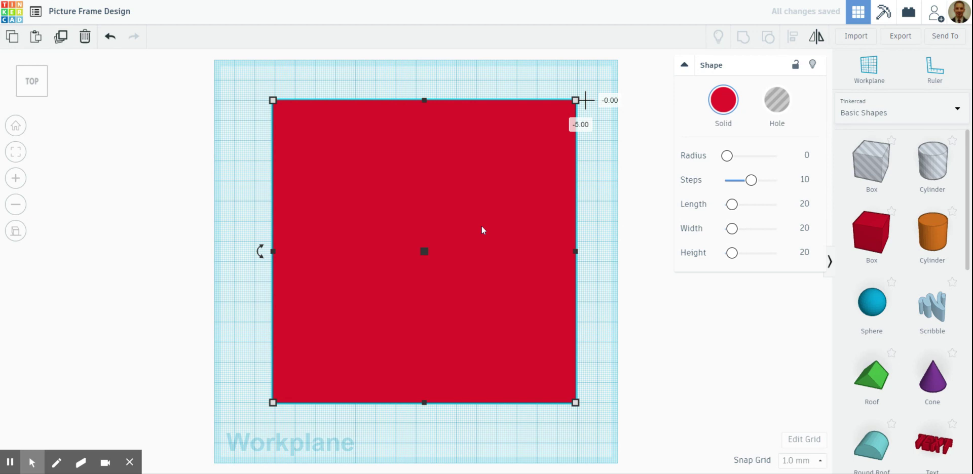
{"action": "mouse_move", "coordinate": [481, 226]}
{"action": "left_mouse_down"}
{"action": "mouse_move", "coordinate": [458, 227]}
{"action": "mouse_move", "coordinate": [474, 224]}
{"action": "left_mouse_up"}
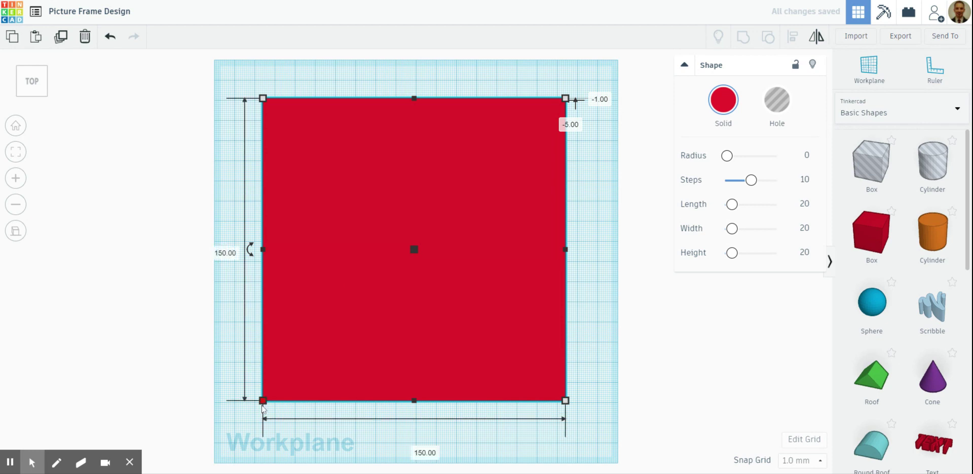
{"action": "left_click", "coordinate": [215, 249]}
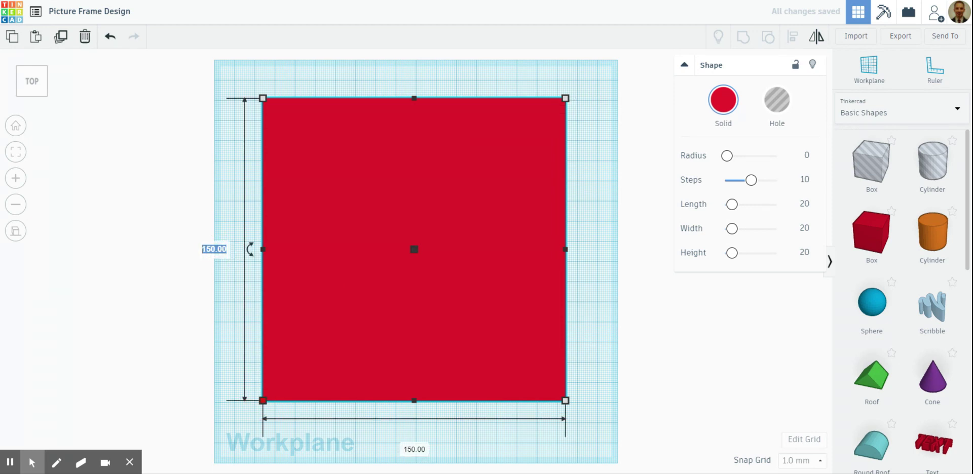
{"action": "type", "text": "100"}
{"action": "key", "text": "Return"}
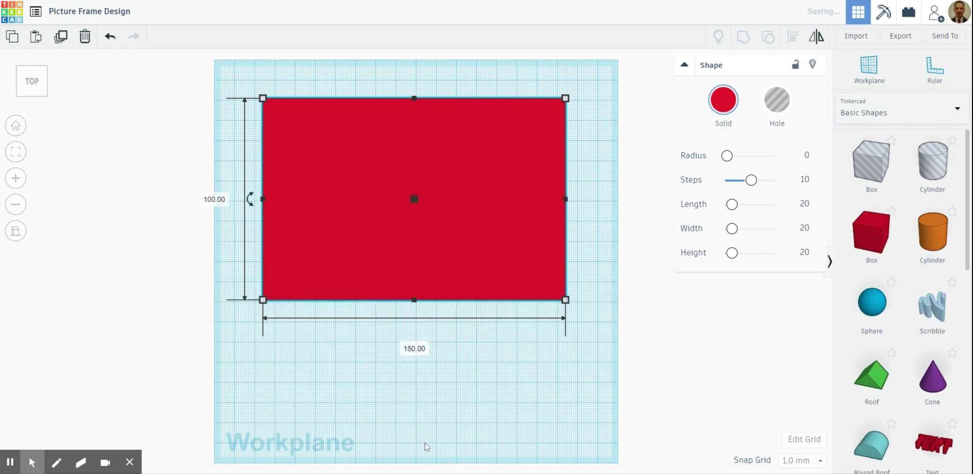
{"action": "left_click", "coordinate": [414, 348]}
{"action": "type", "text": "100"}
{"action": "key", "text": "Return"}
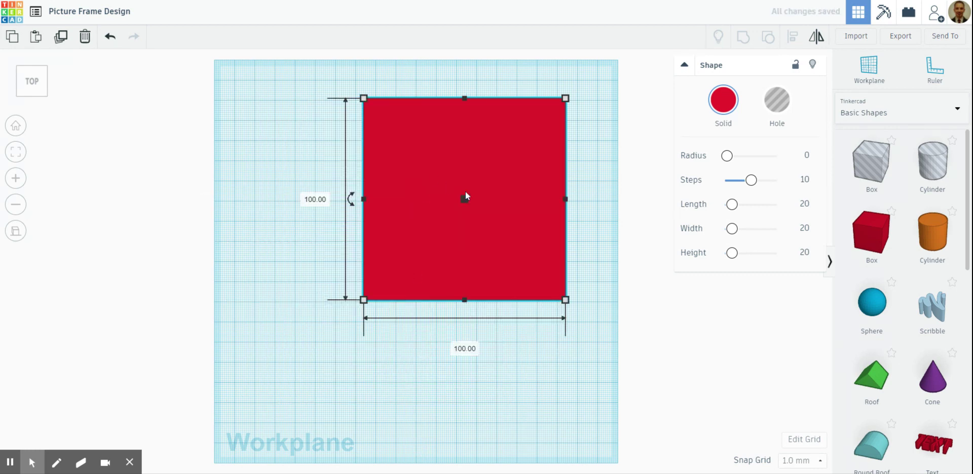
{"action": "left_click_drag", "start_coordinate": [499, 183], "coordinate": [450, 220]}
Flatten the red box to a height of 3 mm in perspective view
{"action": "left_click", "coordinate": [15, 231]}
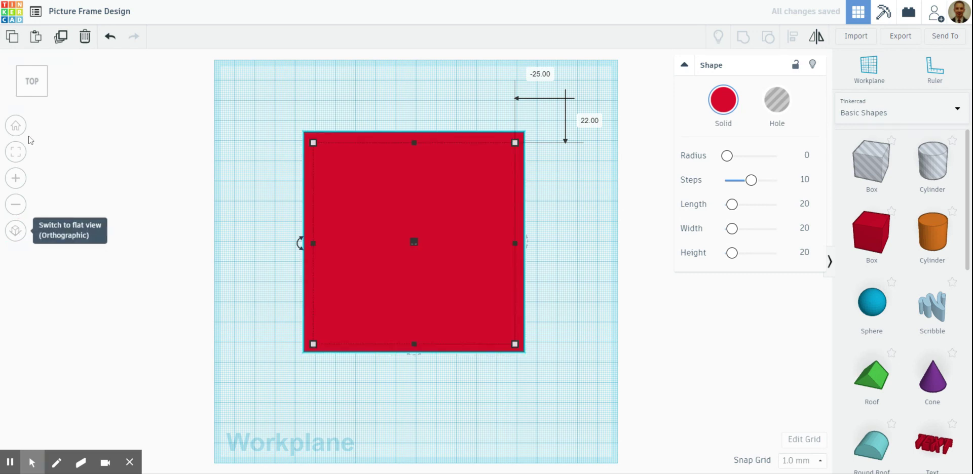
{"action": "left_click", "coordinate": [48, 84]}
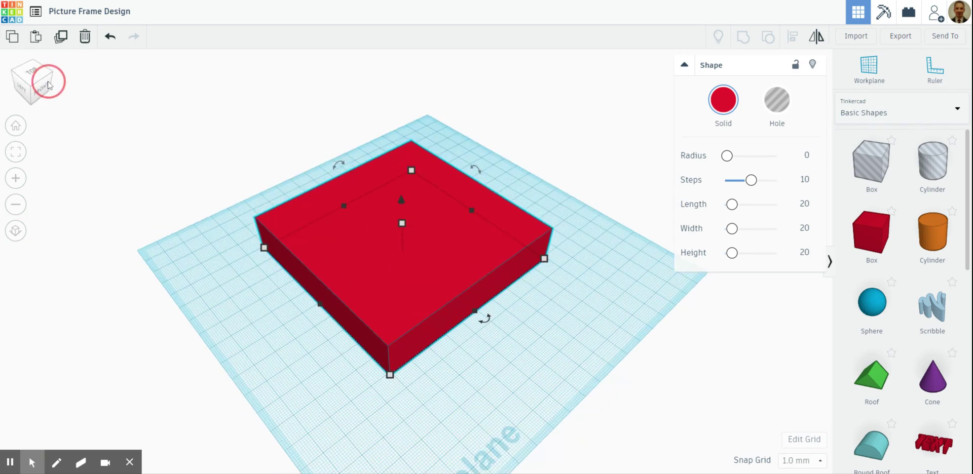
{"action": "left_click_drag", "start_coordinate": [49, 85], "coordinate": [54, 82]}
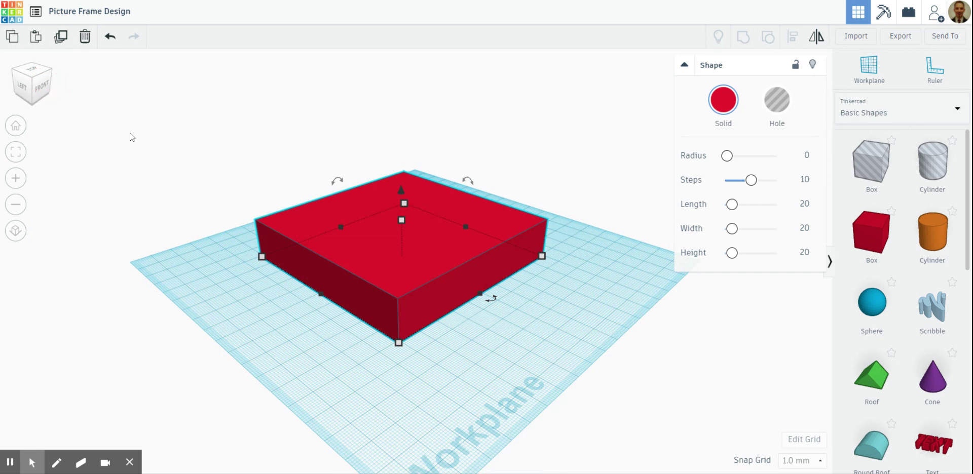
{"action": "left_click_drag", "start_coordinate": [401, 220], "coordinate": [399, 250]}
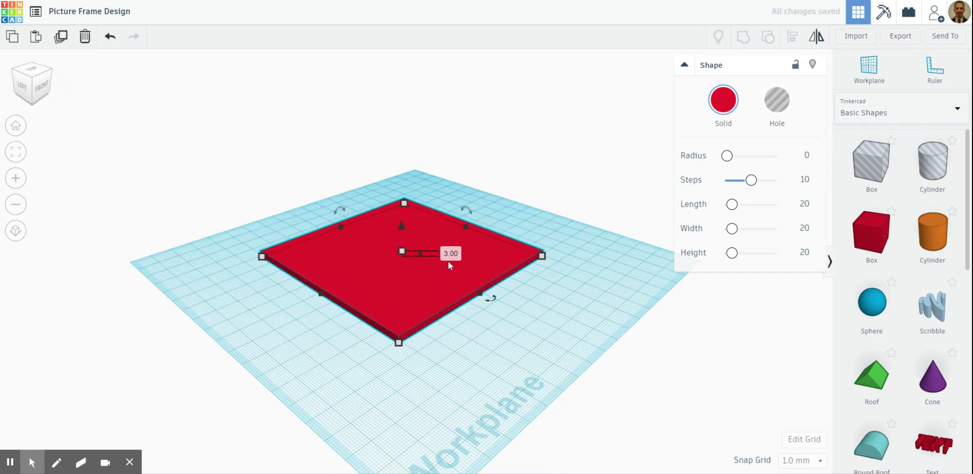
{"action": "scroll", "coordinate": [461, 258], "scroll_direction": "up", "scroll_amount": 4}
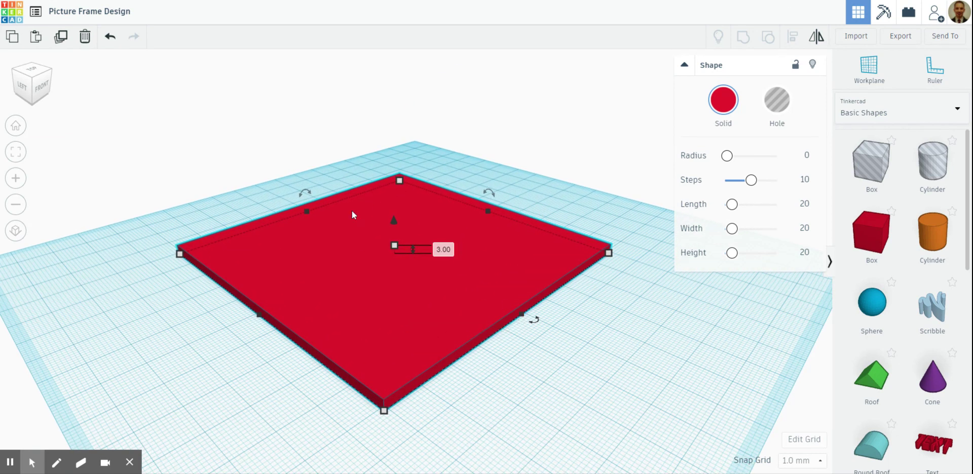
Move the red plate slightly closer to the workplane's centre, working from the top view
{"action": "left_click", "coordinate": [33, 71]}
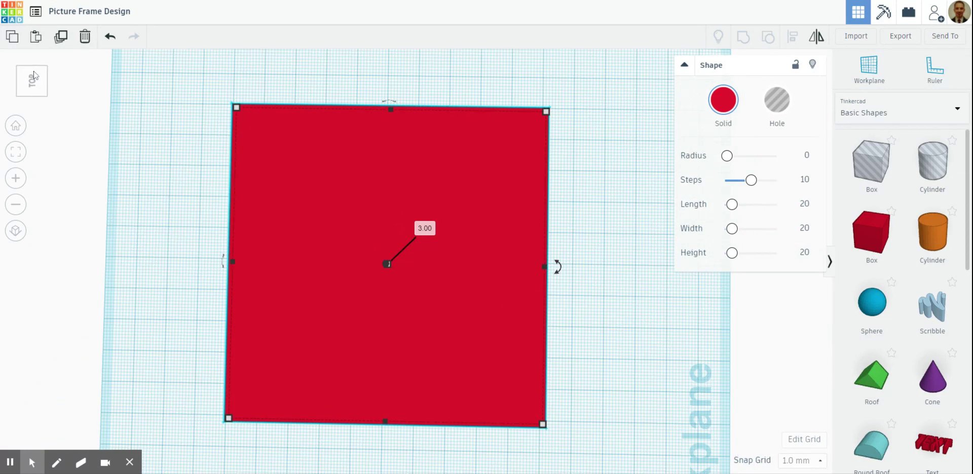
{"action": "left_click", "coordinate": [578, 269]}
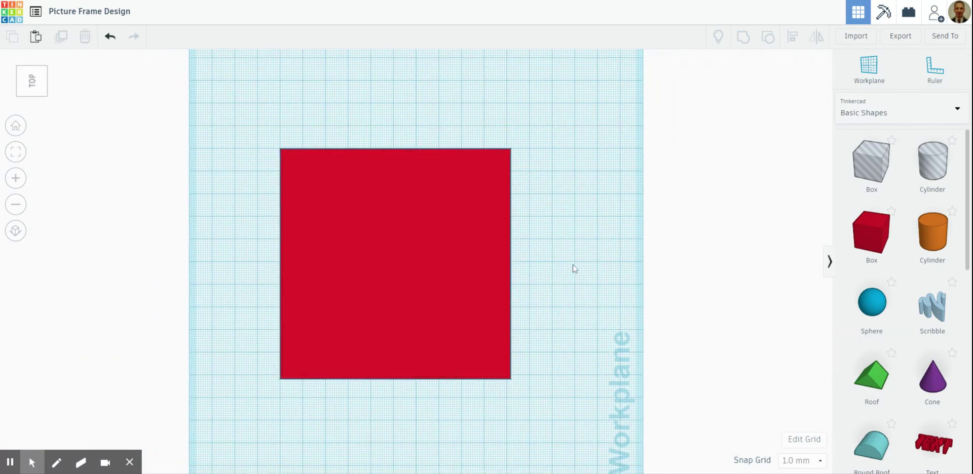
{"action": "left_click_drag", "start_coordinate": [400, 256], "coordinate": [427, 254]}
{"action": "left_click", "coordinate": [582, 236]}
{"action": "left_click", "coordinate": [461, 261]}
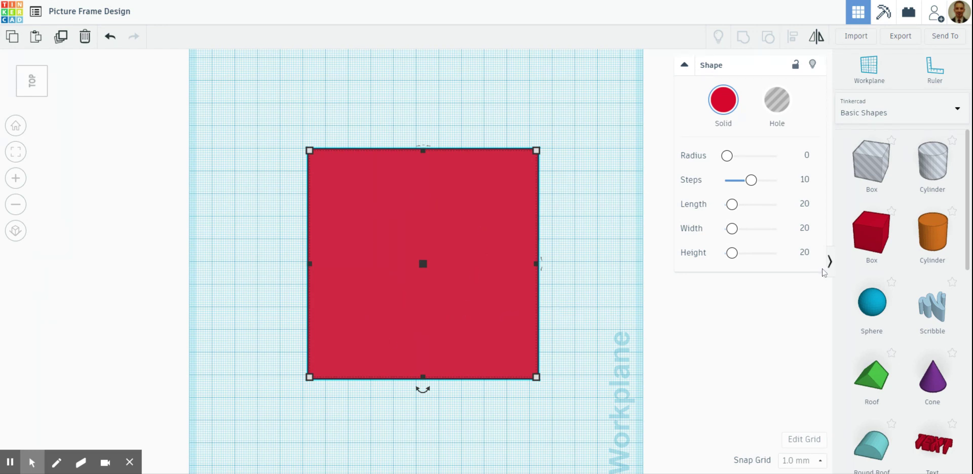
Add a second solid box beside the red plate and colour it yellow
{"action": "left_click", "coordinate": [877, 234]}
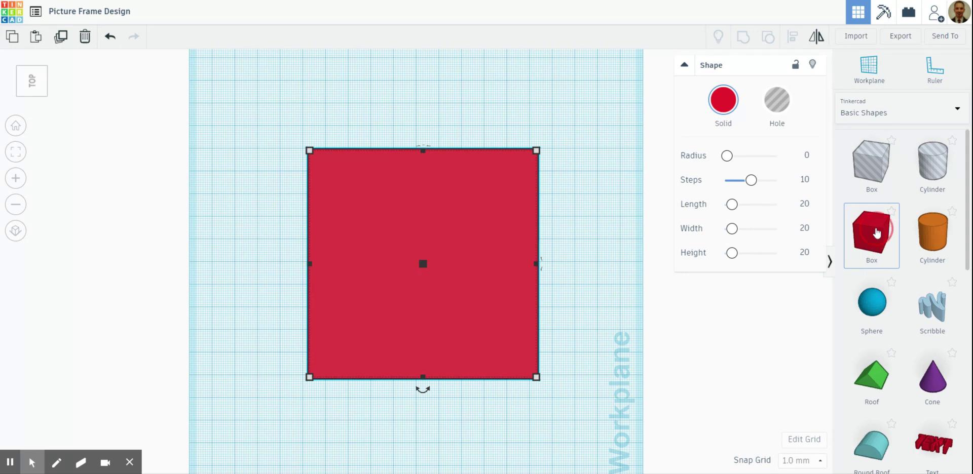
{"action": "left_click_drag", "start_coordinate": [877, 233], "coordinate": [584, 260]}
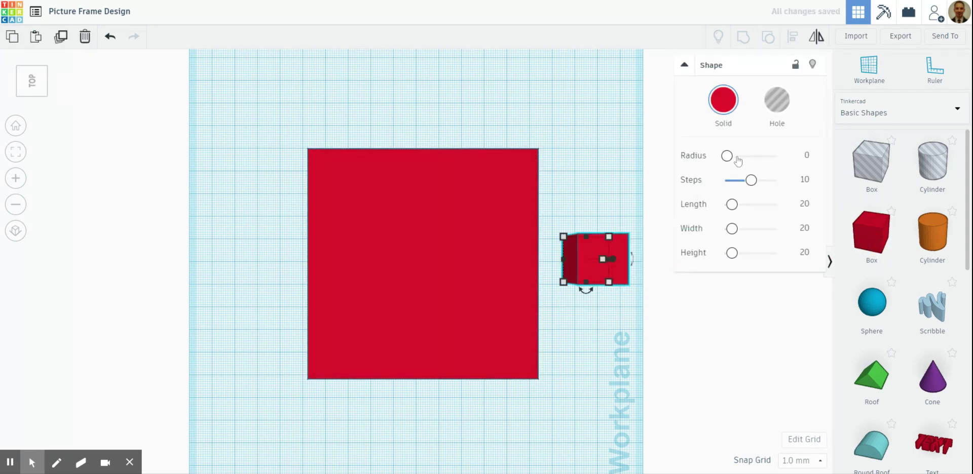
{"action": "left_click", "coordinate": [727, 100]}
{"action": "left_click", "coordinate": [746, 187]}
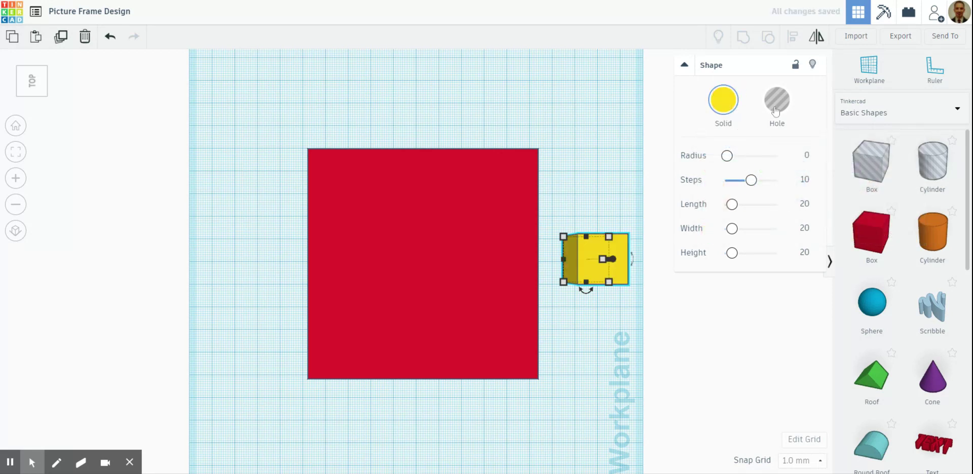
{"action": "left_click", "coordinate": [16, 233]}
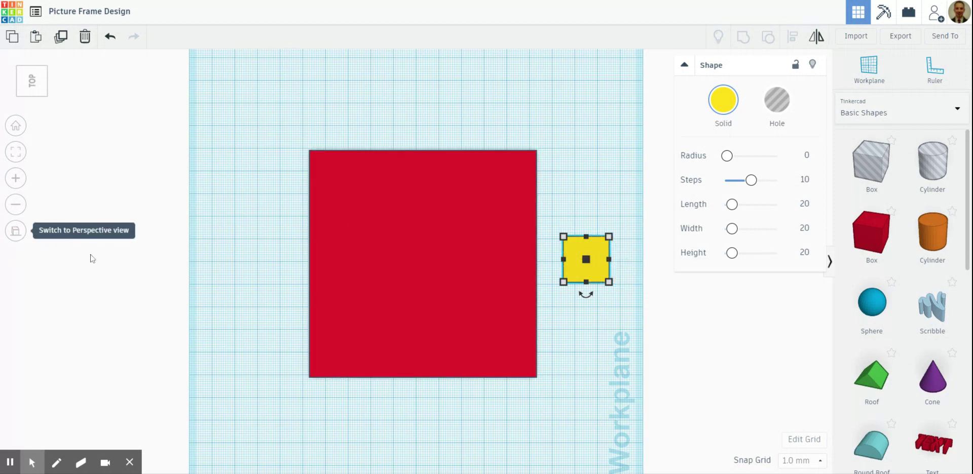
{"action": "left_click", "coordinate": [577, 191]}
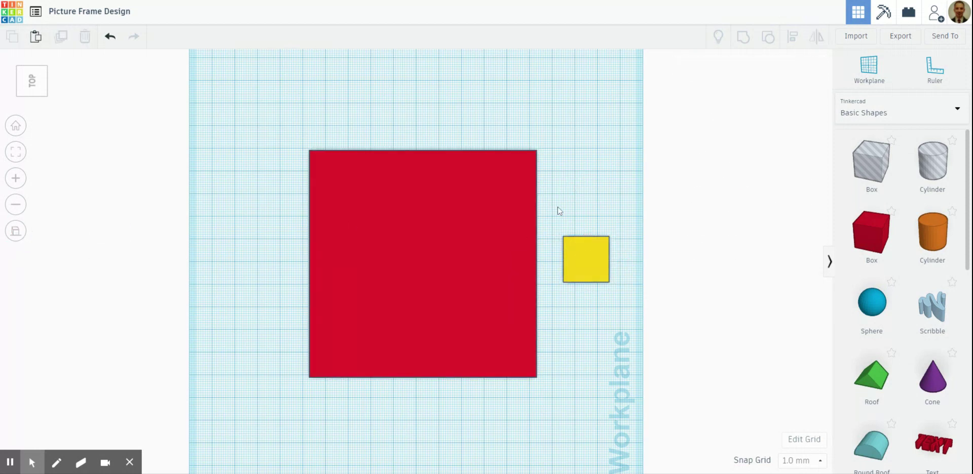
Resize the yellow box to 80 mm by 80 mm
{"action": "left_click", "coordinate": [588, 262]}
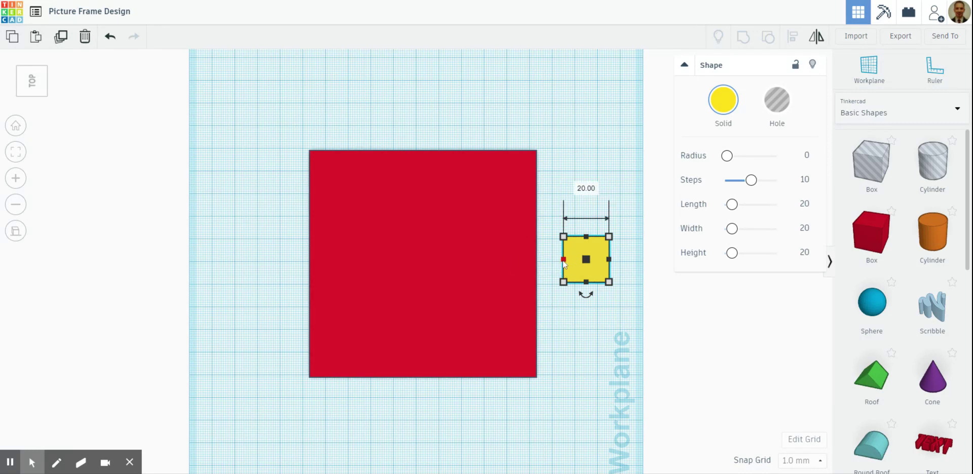
{"action": "left_click_drag", "start_coordinate": [564, 260], "coordinate": [522, 259]}
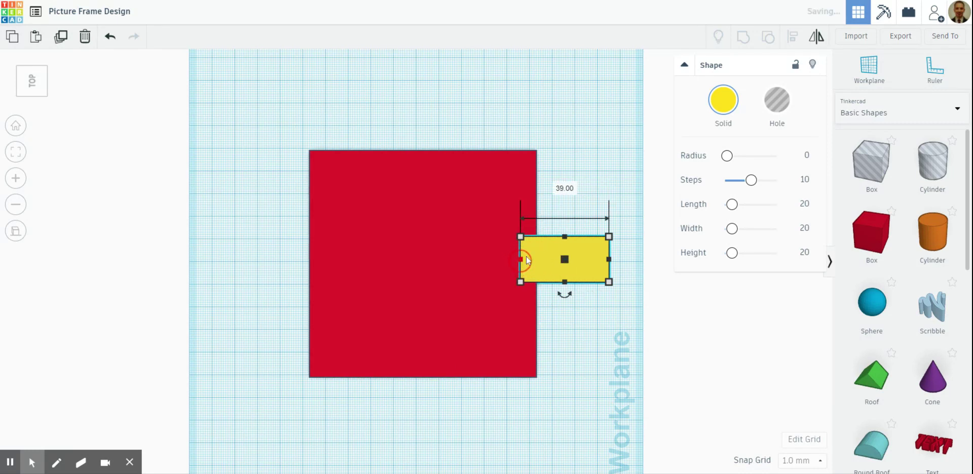
{"action": "left_click", "coordinate": [565, 188]}
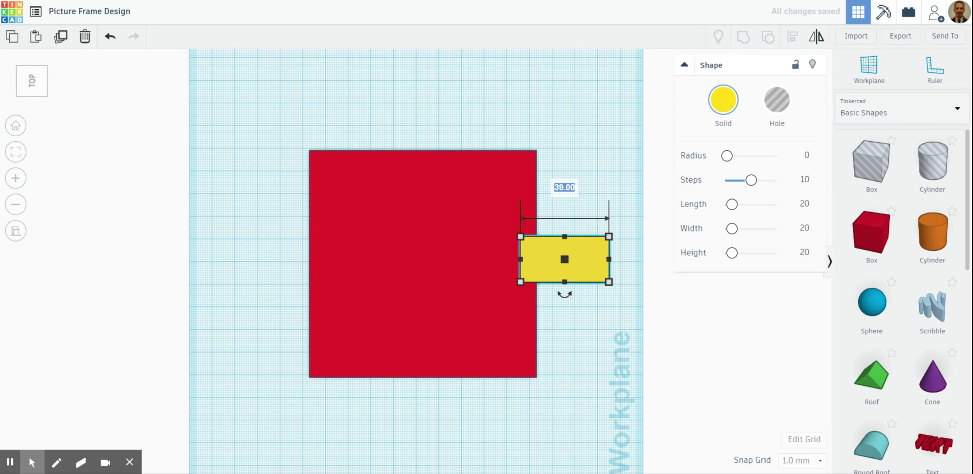
{"action": "type", "text": "80"}
{"action": "key", "text": "Return"}
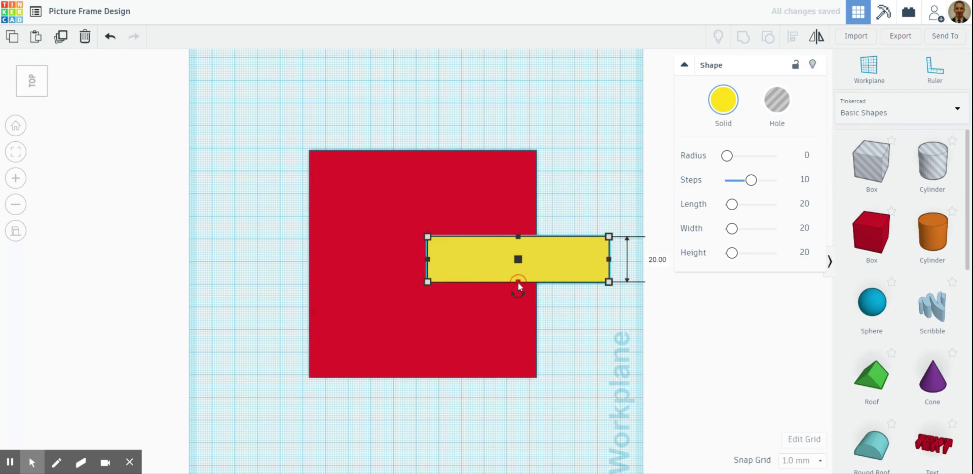
{"action": "left_click", "coordinate": [658, 259]}
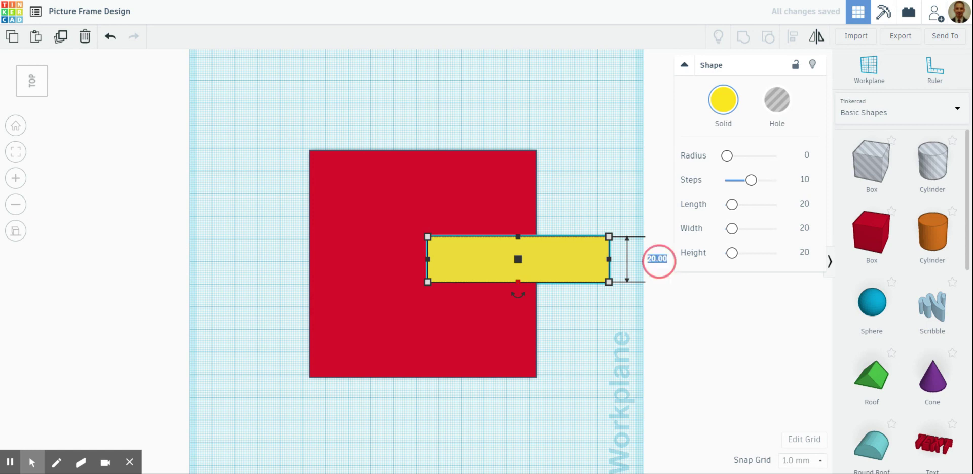
{"action": "type", "text": "80"}
{"action": "key", "text": "Return"}
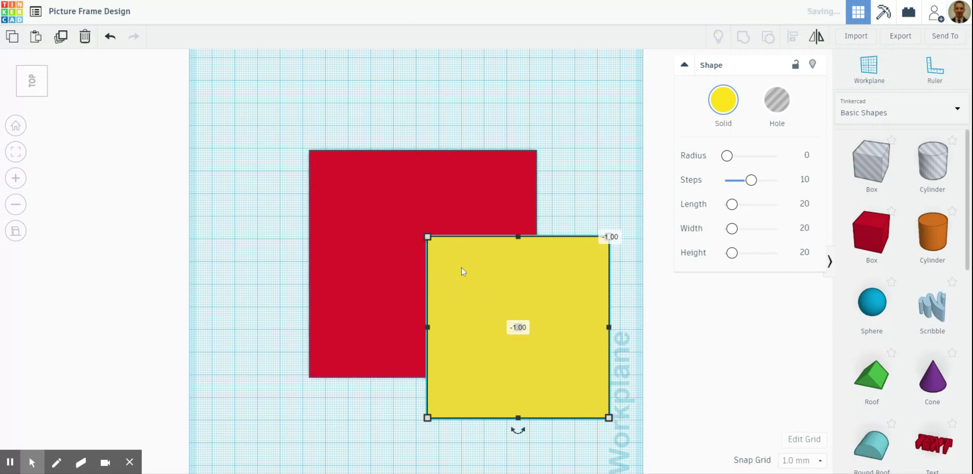
Set the yellow box's footprint to 70 mm by 70 mm and roughly centre it over the red plate
{"action": "left_click", "coordinate": [556, 255]}
{"action": "left_click_drag", "start_coordinate": [549, 280], "coordinate": [451, 229]}
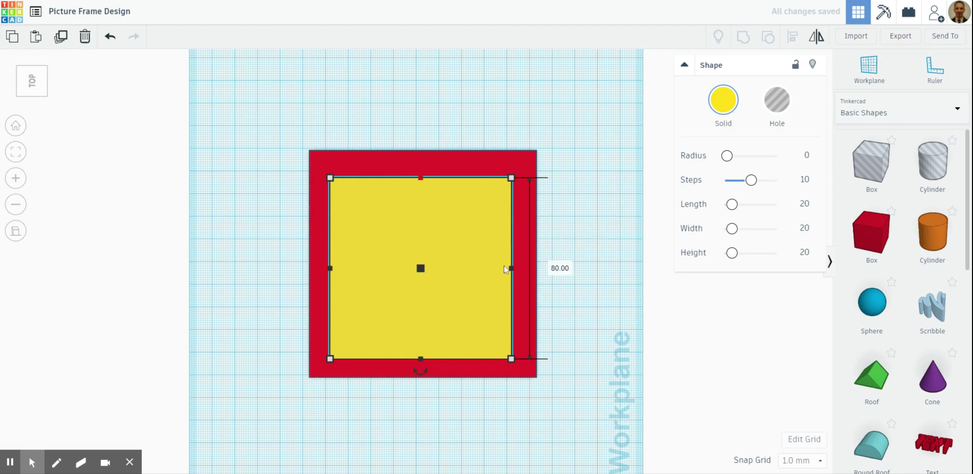
{"action": "left_click", "coordinate": [559, 268]}
{"action": "type", "text": "70"}
{"action": "left_click", "coordinate": [575, 297]}
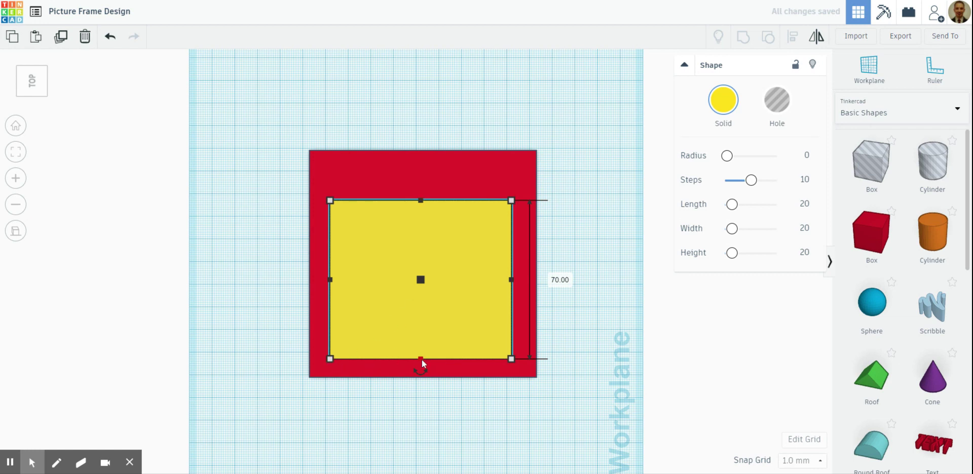
{"action": "mouse_move", "coordinate": [331, 280]}
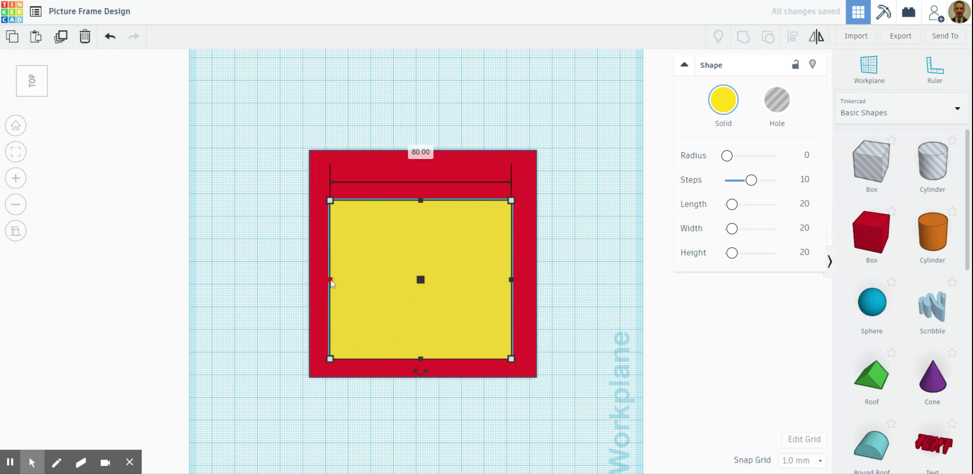
{"action": "left_click", "coordinate": [421, 152]}
{"action": "type", "text": "70"}
{"action": "key", "text": "Return"}
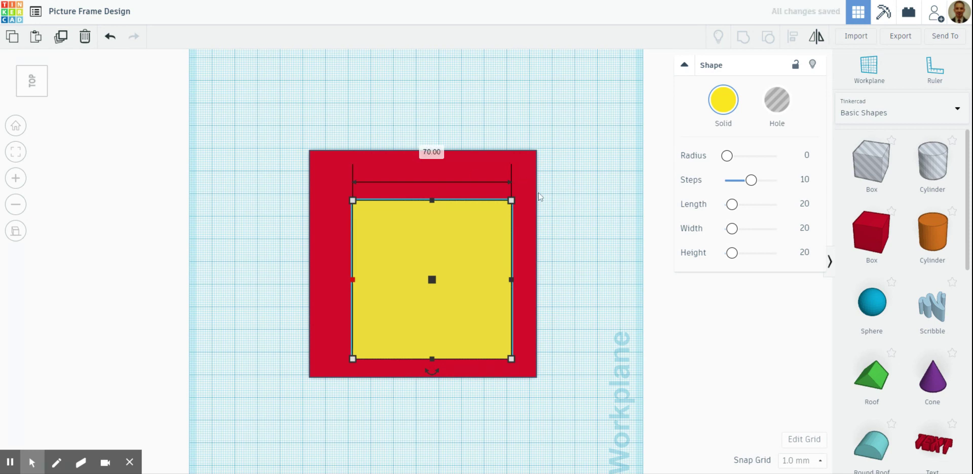
{"action": "left_click", "coordinate": [575, 211]}
{"action": "left_click_drag", "start_coordinate": [446, 261], "coordinate": [435, 242]}
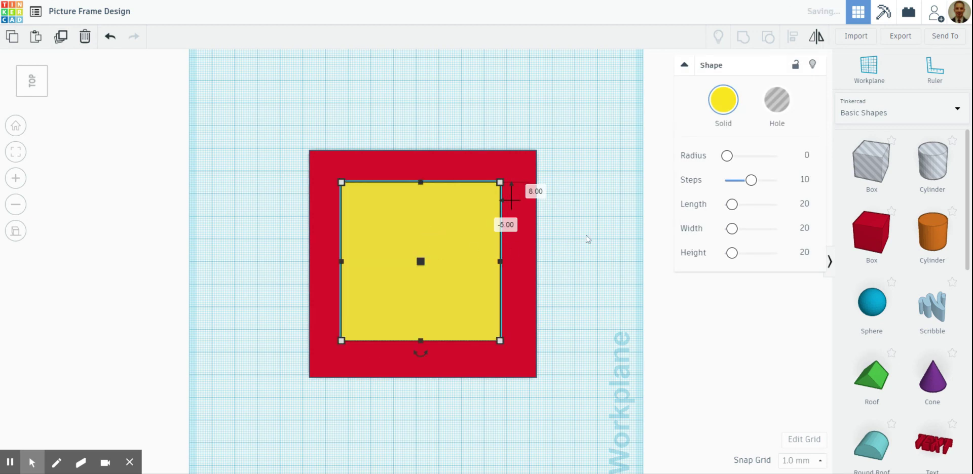
Shift the yellow box slightly off centre on the red plate
{"action": "left_click", "coordinate": [585, 241]}
{"action": "left_click_drag", "start_coordinate": [414, 254], "coordinate": [405, 248]}
{"action": "left_click", "coordinate": [585, 160]}
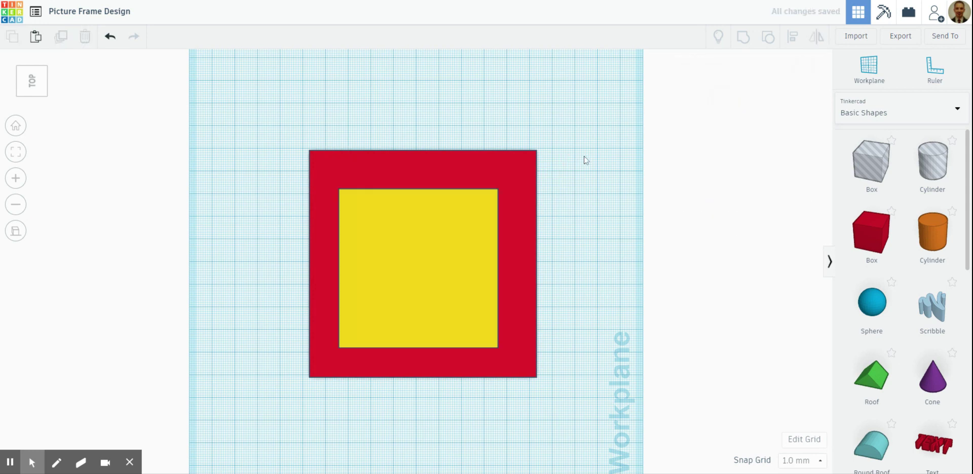
Centre the yellow box on the red plate in both horizontal directions using Align
{"action": "left_click", "coordinate": [448, 246]}
{"action": "left_click", "coordinate": [591, 126]}
{"action": "left_click_drag", "start_coordinate": [270, 126], "coordinate": [579, 409]}
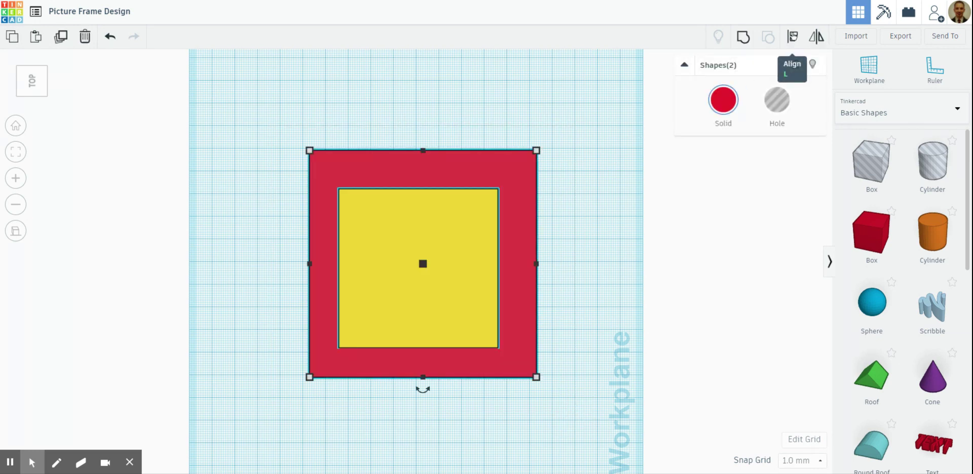
{"action": "left_click", "coordinate": [792, 36]}
{"action": "left_click", "coordinate": [423, 142]}
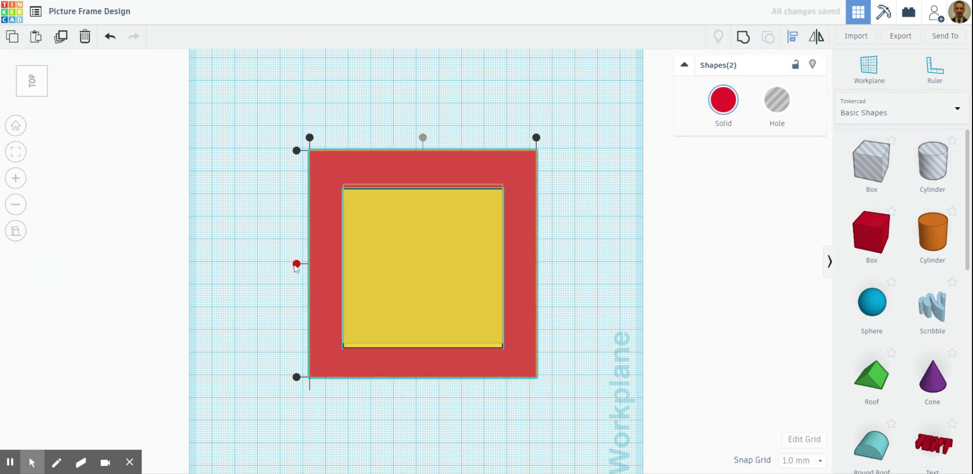
{"action": "left_click", "coordinate": [297, 264]}
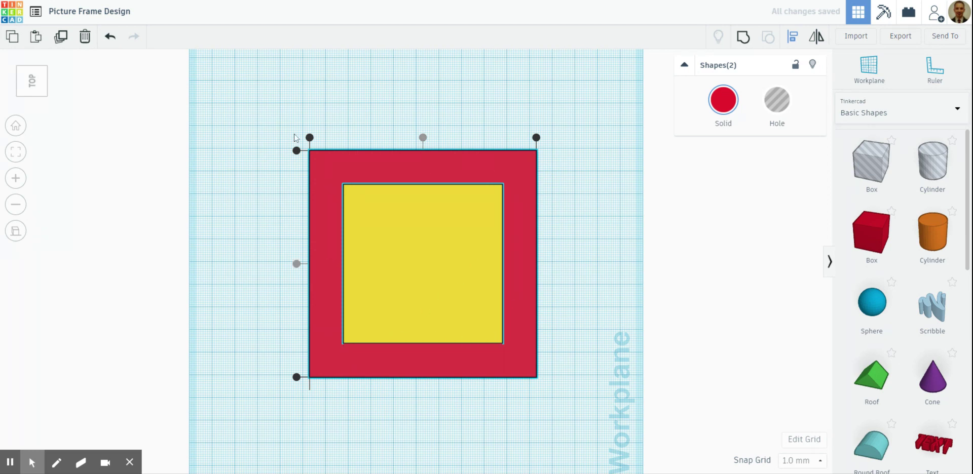
Working from the left view, lower the yellow box by 2 mm so it extends 3 mm below the workplane
{"action": "left_click_drag", "start_coordinate": [35, 96], "coordinate": [42, 83]}
{"action": "left_click", "coordinate": [42, 83]}
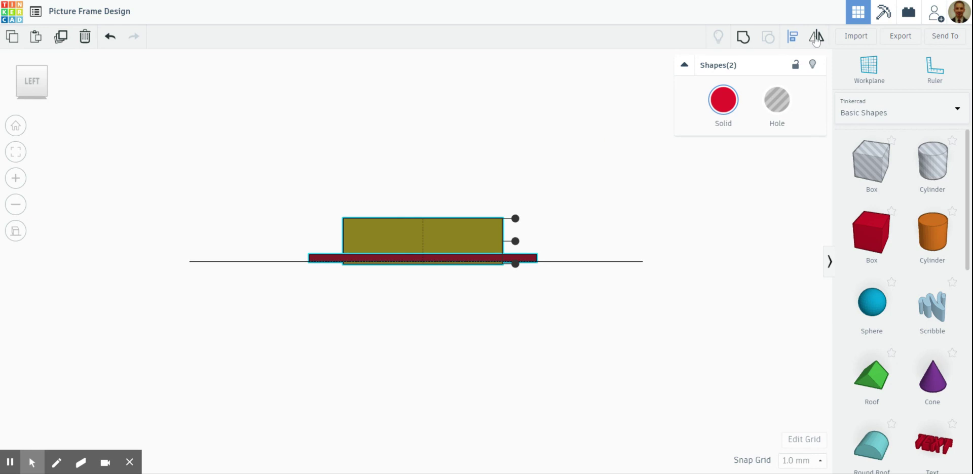
{"action": "left_click", "coordinate": [624, 147]}
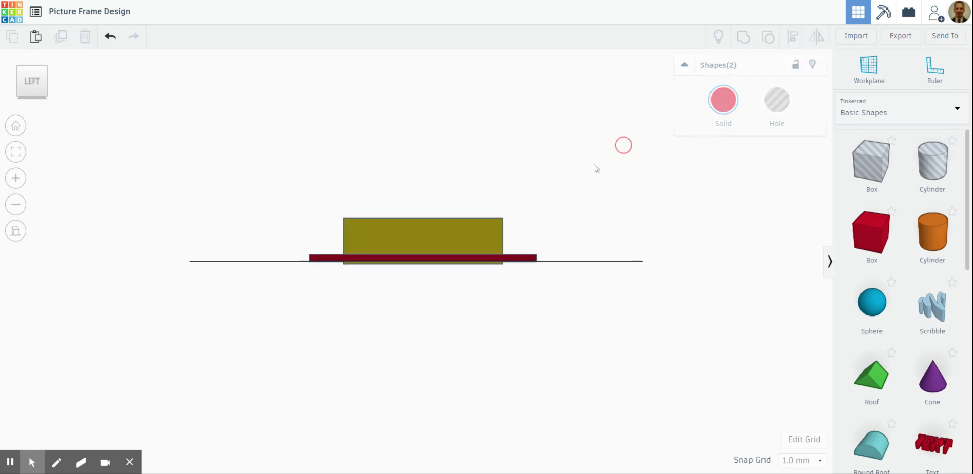
{"action": "left_click", "coordinate": [442, 235]}
{"action": "mouse_move", "coordinate": [423, 192]}
{"action": "left_mouse_down"}
{"action": "mouse_move", "coordinate": [424, 169]}
{"action": "mouse_move", "coordinate": [424, 196]}
{"action": "left_mouse_up"}
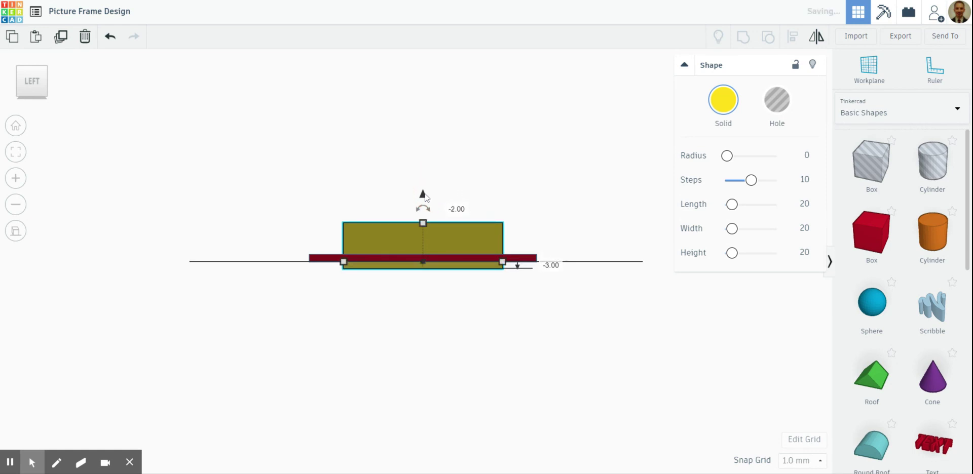
{"action": "left_click", "coordinate": [483, 216]}
Turn the yellow box into a hole and view the model at an angle
{"action": "left_click", "coordinate": [474, 236]}
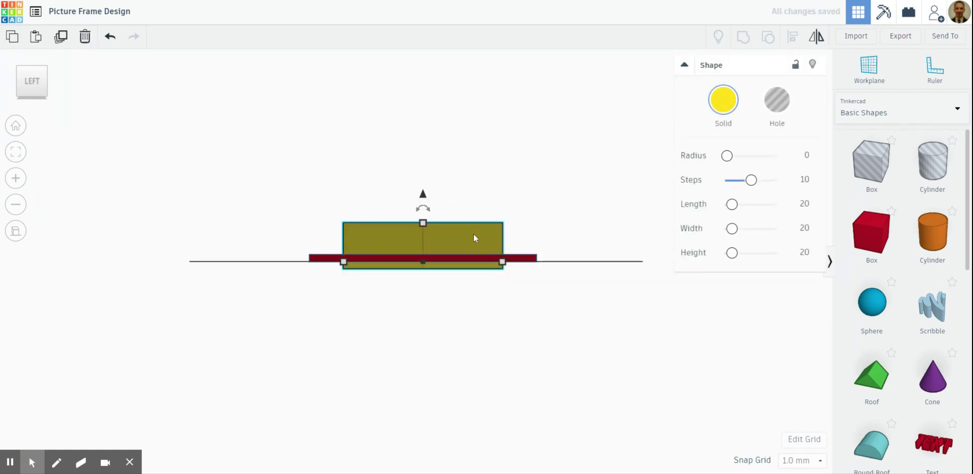
{"action": "left_click", "coordinate": [778, 103]}
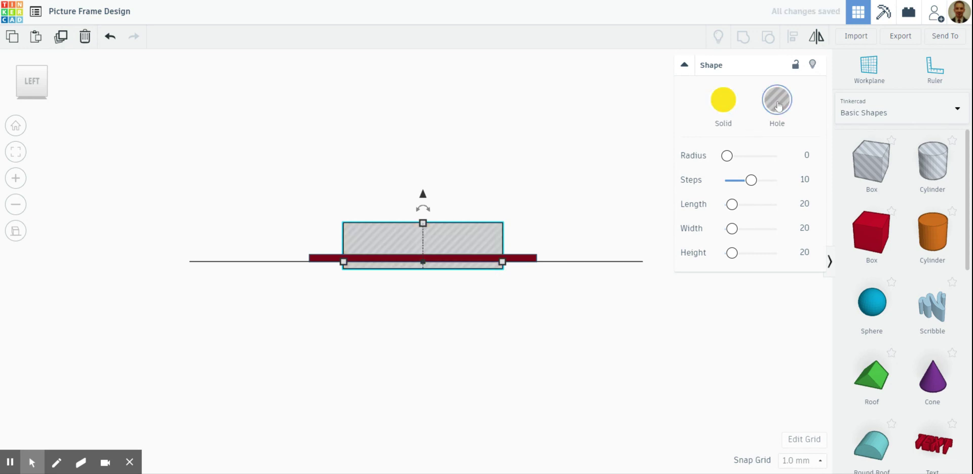
{"action": "left_click", "coordinate": [40, 89]}
{"action": "left_click", "coordinate": [41, 90]}
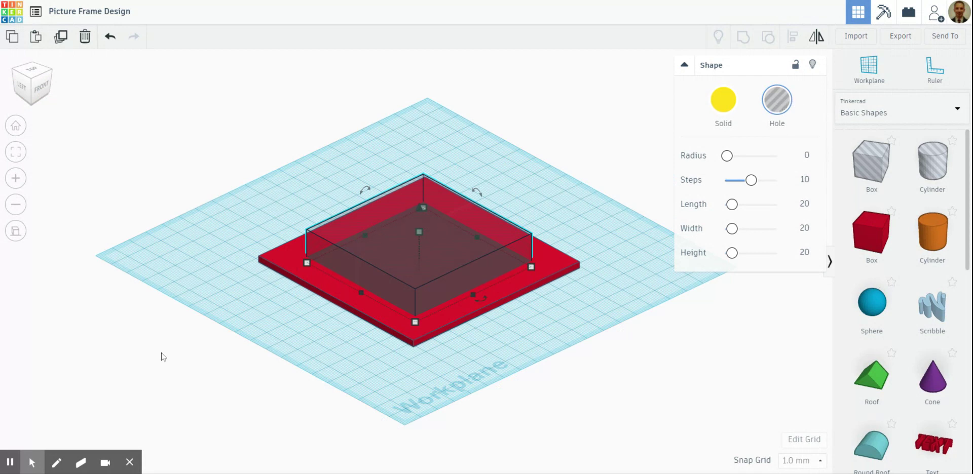
Group the red plate with the box hole to cut out the frame's square opening
{"action": "mouse_move", "coordinate": [29, 457]}
{"action": "left_click", "coordinate": [561, 180]}
{"action": "left_click_drag", "start_coordinate": [204, 154], "coordinate": [607, 352]}
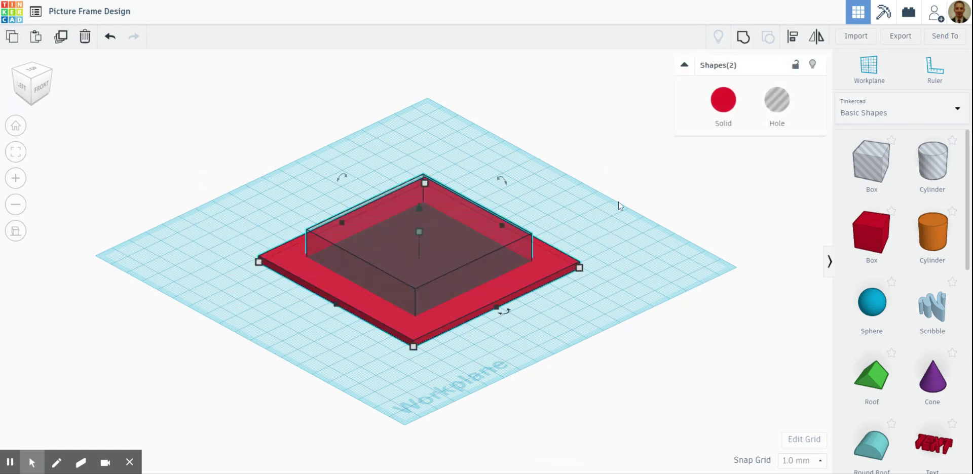
{"action": "left_click", "coordinate": [744, 38]}
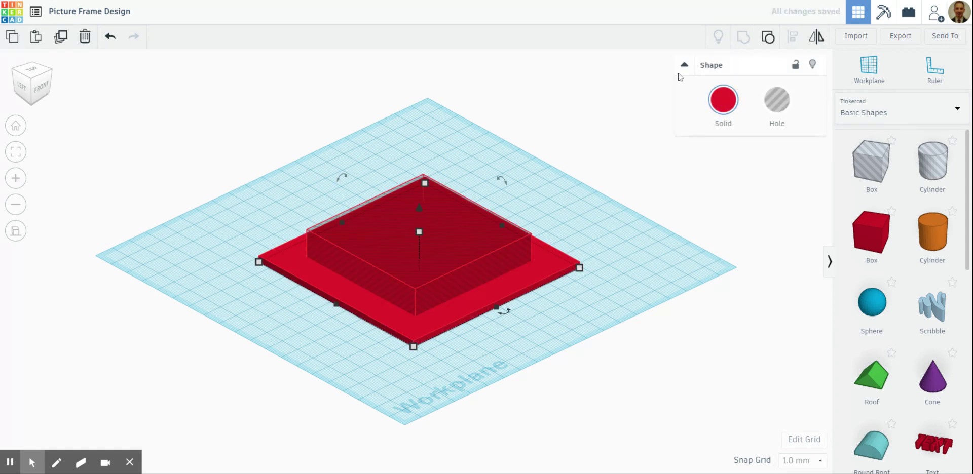
{"action": "left_click", "coordinate": [530, 196]}
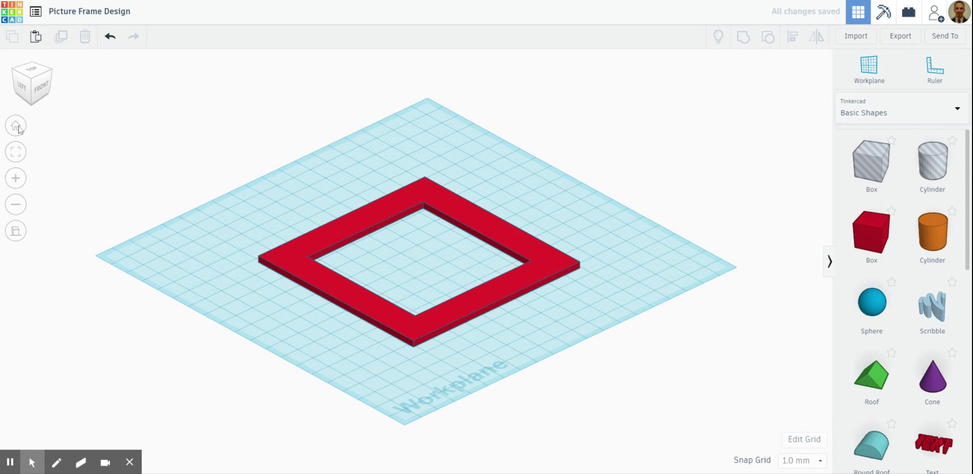
Working from the top view, place a solid cylinder about 27 mm in diameter over the frame's back right corner
{"action": "left_click", "coordinate": [31, 75]}
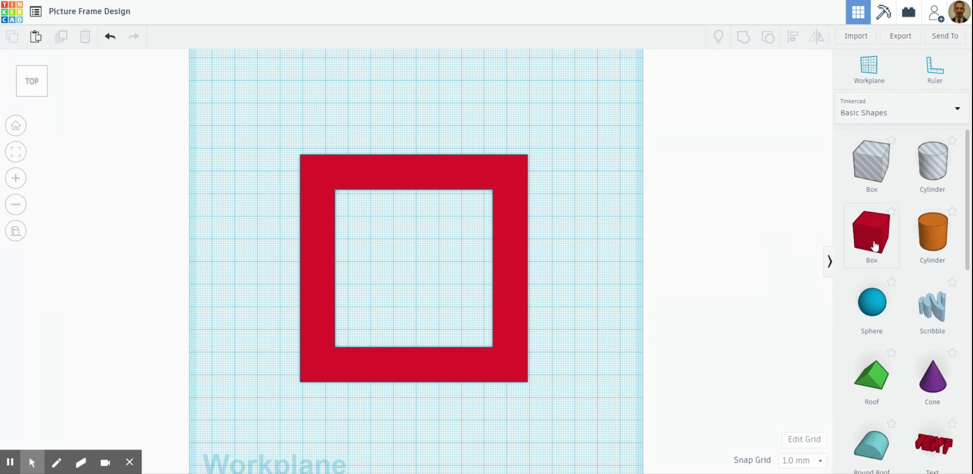
{"action": "left_click_drag", "start_coordinate": [938, 238], "coordinate": [617, 223]}
{"action": "left_click_drag", "start_coordinate": [585, 193], "coordinate": [584, 196]}
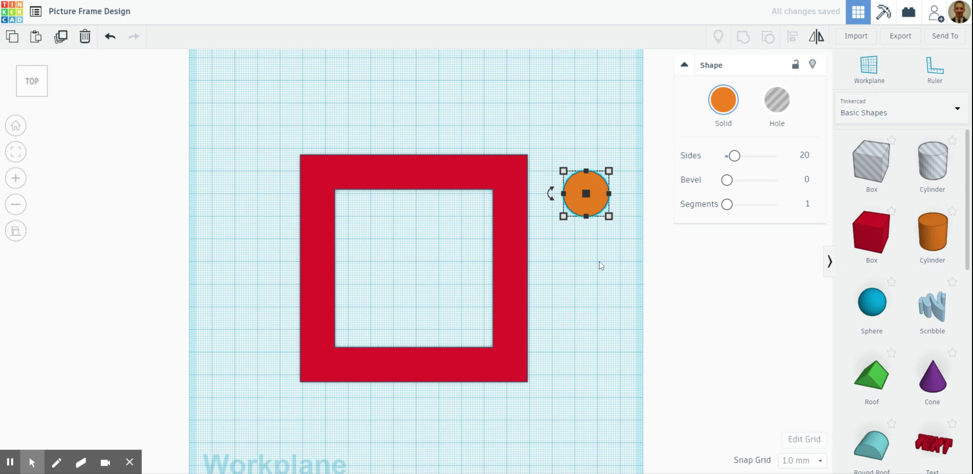
{"action": "left_click", "coordinate": [600, 264]}
{"action": "left_click", "coordinate": [576, 200]}
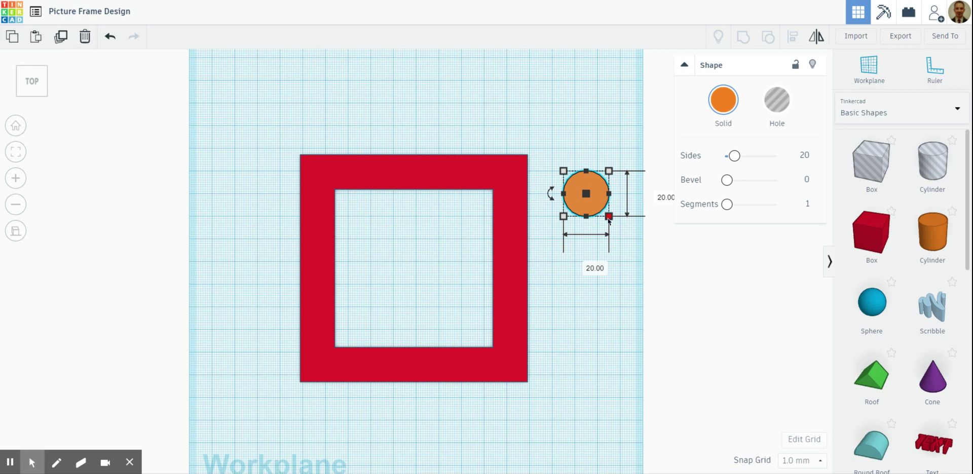
{"action": "left_click_drag", "start_coordinate": [608, 217], "coordinate": [544, 163]}
{"action": "left_click", "coordinate": [542, 167]}
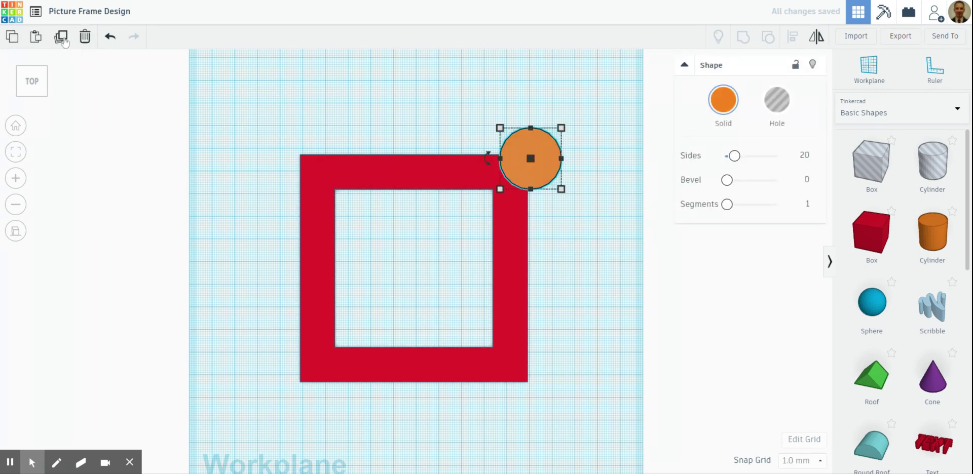
Duplicate the cylinder twice, making each copy smaller than the last and placing them in a diagonal row beside the frame's right edge
{"action": "left_click_drag", "start_coordinate": [520, 172], "coordinate": [583, 226], "text": "alt"}
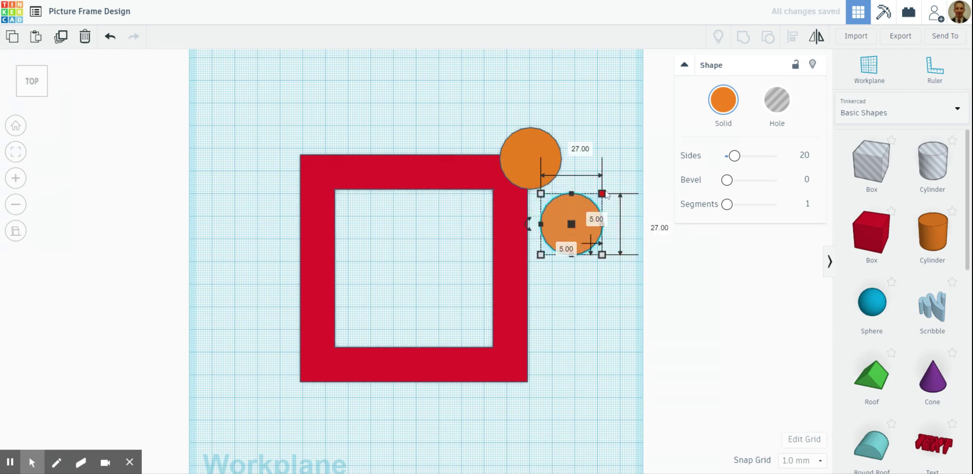
{"action": "left_click_drag", "start_coordinate": [602, 194], "coordinate": [589, 207]}
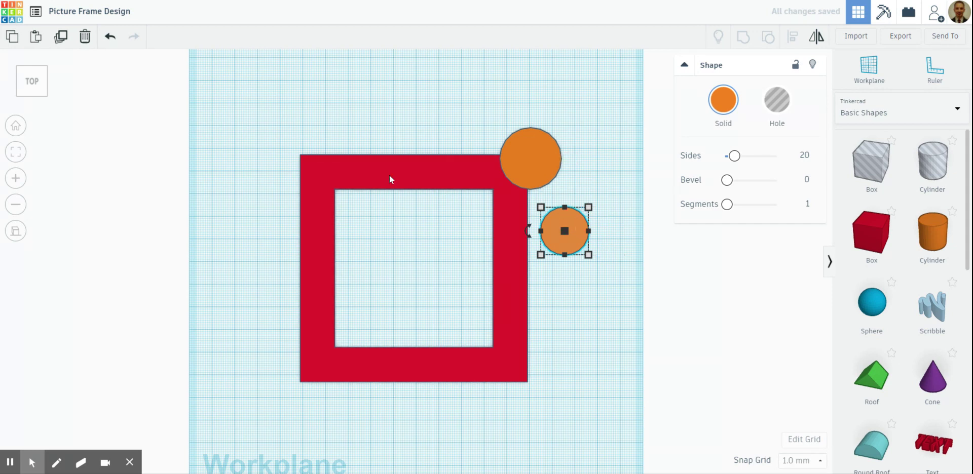
{"action": "left_click", "coordinate": [60, 36]}
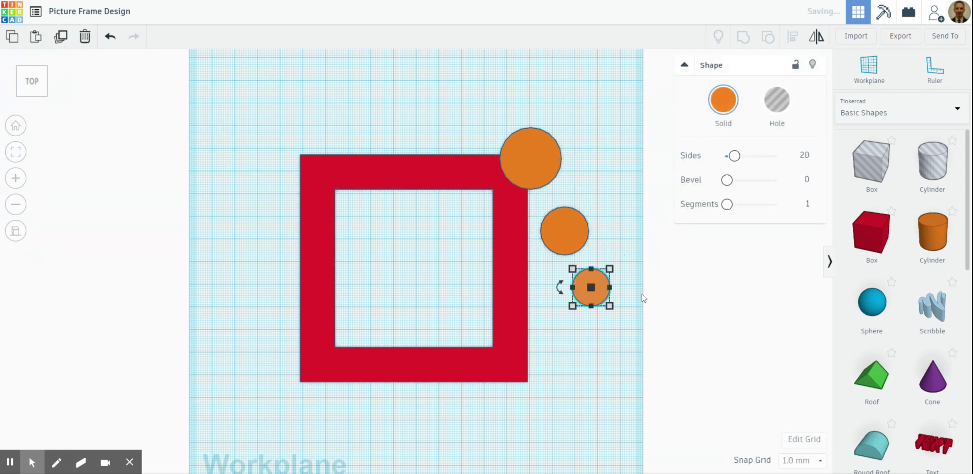
{"action": "mouse_move", "coordinate": [601, 283]}
{"action": "left_mouse_down"}
{"action": "mouse_move", "coordinate": [603, 302]}
{"action": "mouse_move", "coordinate": [572, 231]}
{"action": "mouse_move", "coordinate": [598, 286]}
{"action": "left_mouse_up"}
{"action": "left_click", "coordinate": [15, 231]}
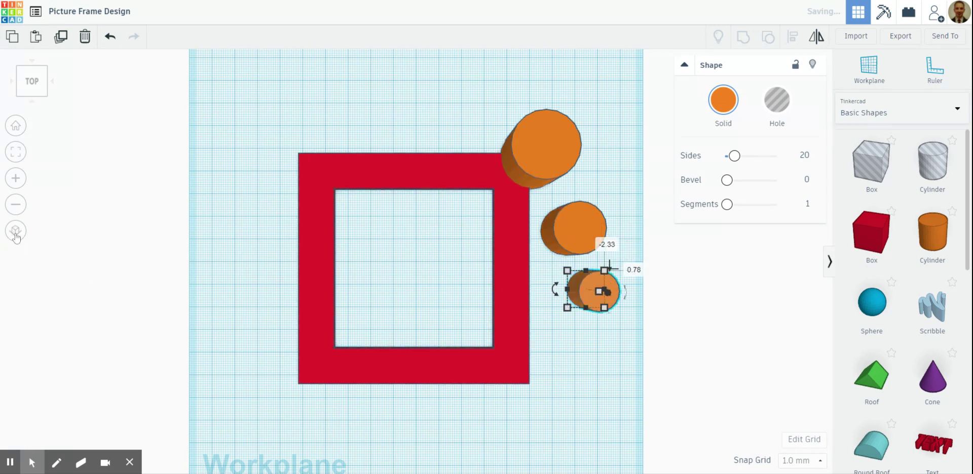
{"action": "left_click", "coordinate": [15, 231]}
{"action": "left_click", "coordinate": [541, 305]}
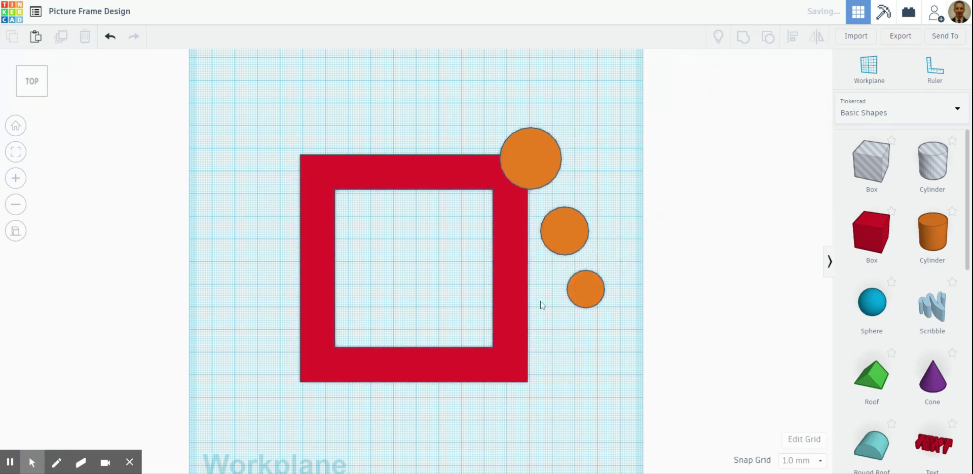
Raise the largest cylinder by 3 mm so it rests on top of the frame's corner
{"action": "left_click", "coordinate": [53, 99]}
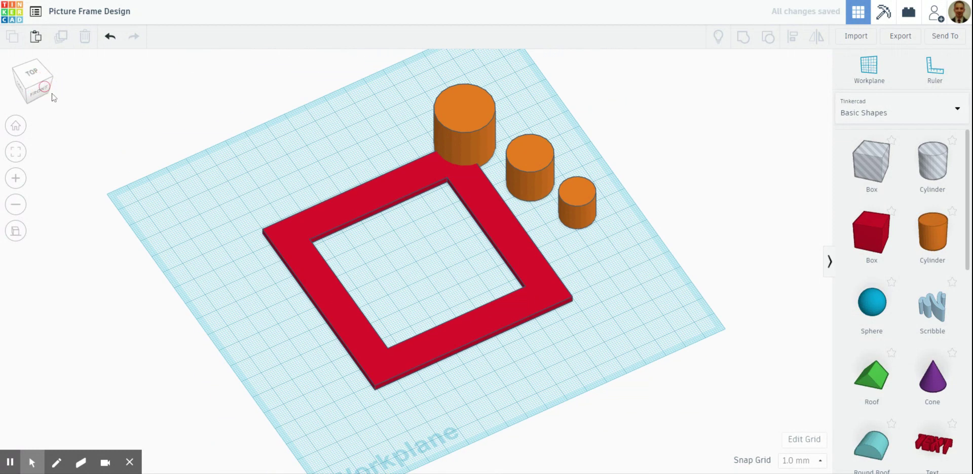
{"action": "left_click", "coordinate": [35, 95]}
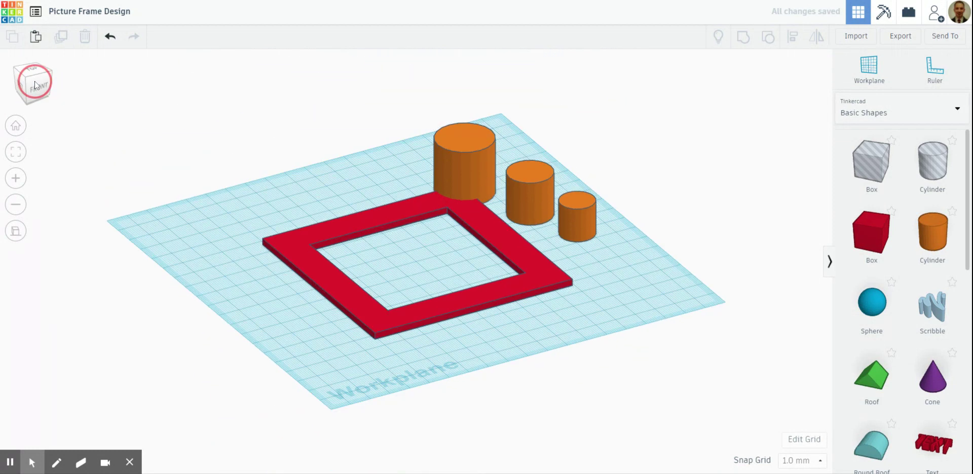
{"action": "scroll", "coordinate": [353, 166], "scroll_direction": "up", "scroll_amount": 5}
{"action": "scroll", "coordinate": [386, 166], "scroll_direction": "down", "scroll_amount": 6}
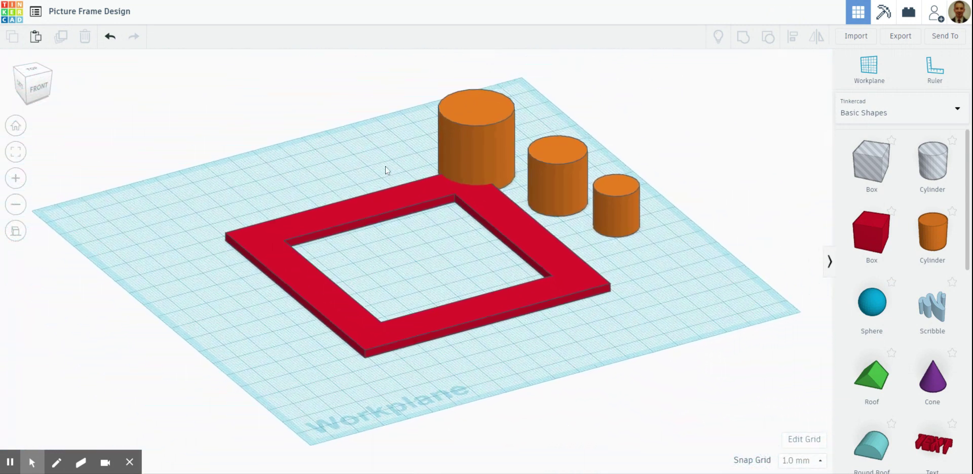
{"action": "left_click", "coordinate": [477, 119]}
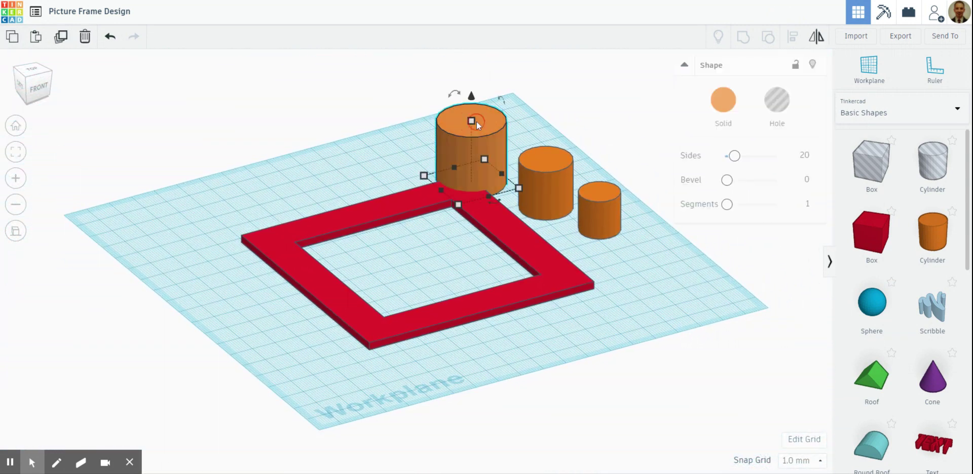
{"action": "mouse_move", "coordinate": [472, 99]}
{"action": "left_mouse_down"}
{"action": "mouse_move", "coordinate": [475, 127]}
{"action": "mouse_move", "coordinate": [479, 88]}
{"action": "mouse_move", "coordinate": [474, 96]}
{"action": "left_mouse_up"}
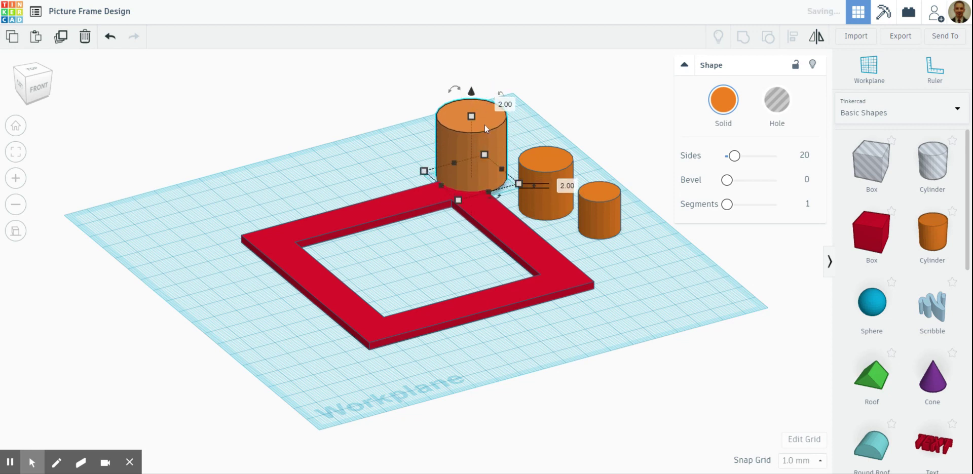
{"action": "left_click", "coordinate": [504, 104]}
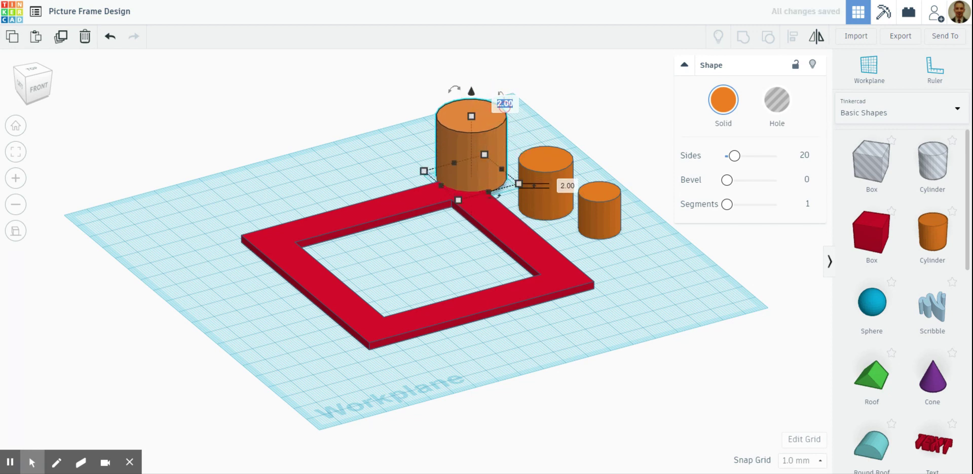
{"action": "type", "text": "3"}
{"action": "key", "text": "Return"}
Set the largest cylinder's height to 3 mm
{"action": "left_click", "coordinate": [505, 104]}
{"action": "left_click_drag", "start_coordinate": [471, 113], "coordinate": [472, 164]}
{"action": "left_click", "coordinate": [520, 169]}
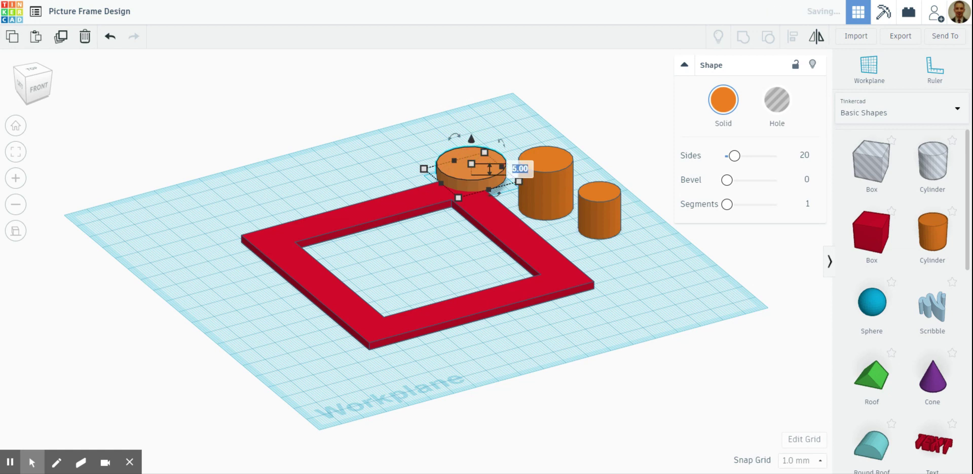
{"action": "type", "text": "3"}
{"action": "key", "text": "Return"}
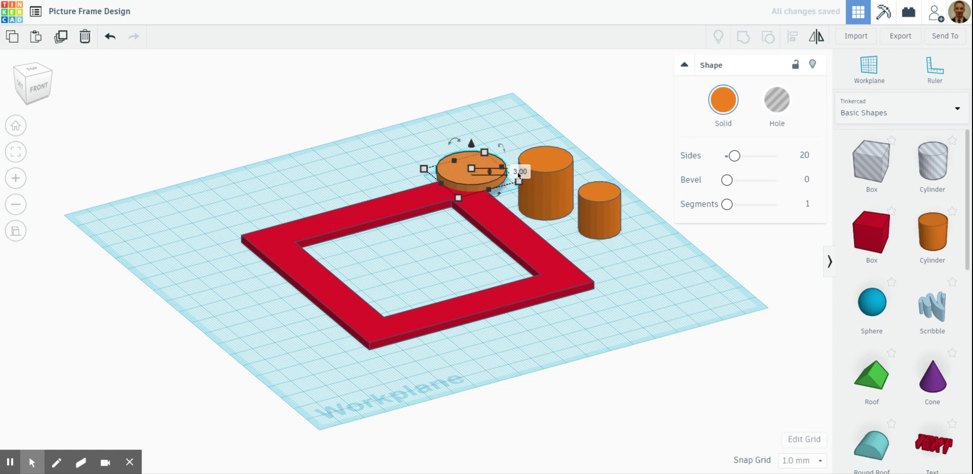
Set the medium cylinder's height to 3 mm
{"action": "left_click", "coordinate": [548, 167]}
{"action": "left_click_drag", "start_coordinate": [547, 160], "coordinate": [547, 189]}
{"action": "left_click", "coordinate": [594, 196]}
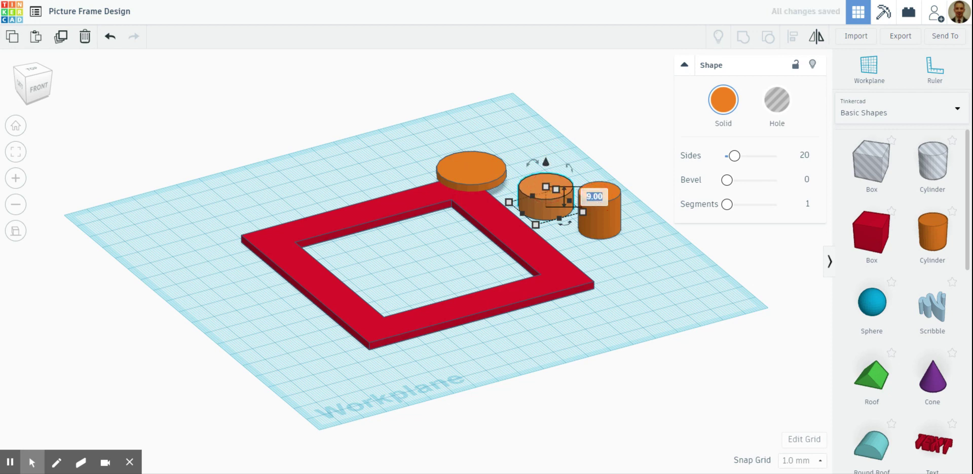
{"action": "type", "text": "3"}
{"action": "key", "text": "Return"}
Set the smallest cylinder's height to 3 mm and deselect it
{"action": "left_click", "coordinate": [608, 196]}
{"action": "left_click_drag", "start_coordinate": [600, 193], "coordinate": [599, 218]}
{"action": "left_click", "coordinate": [648, 223]}
{"action": "type", "text": "3"}
{"action": "key", "text": "Return"}
{"action": "left_click", "coordinate": [619, 181]}
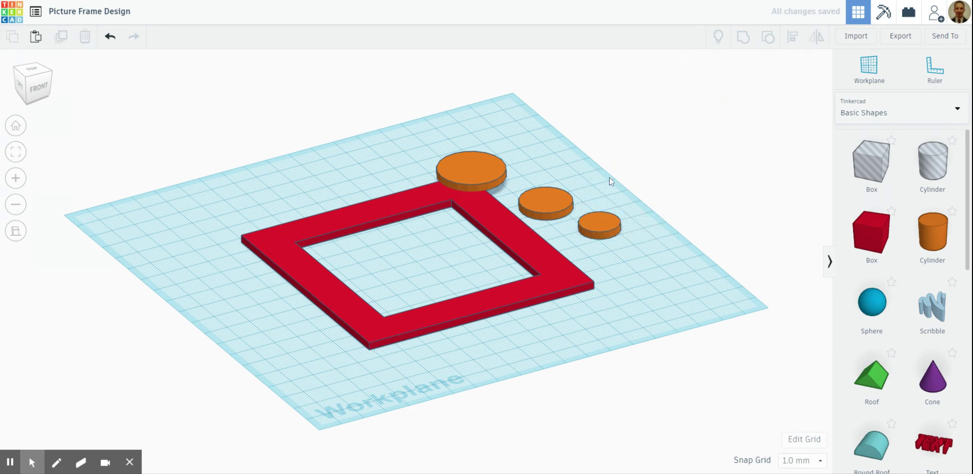
Check from the front how the three discs sit in height relative to the frame
{"action": "left_click_drag", "start_coordinate": [41, 83], "coordinate": [41, 89]}
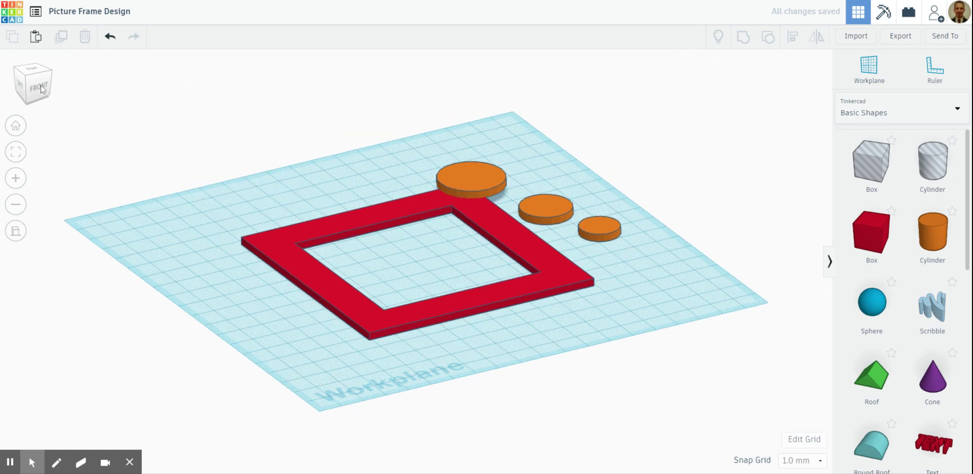
{"action": "left_click", "coordinate": [41, 91]}
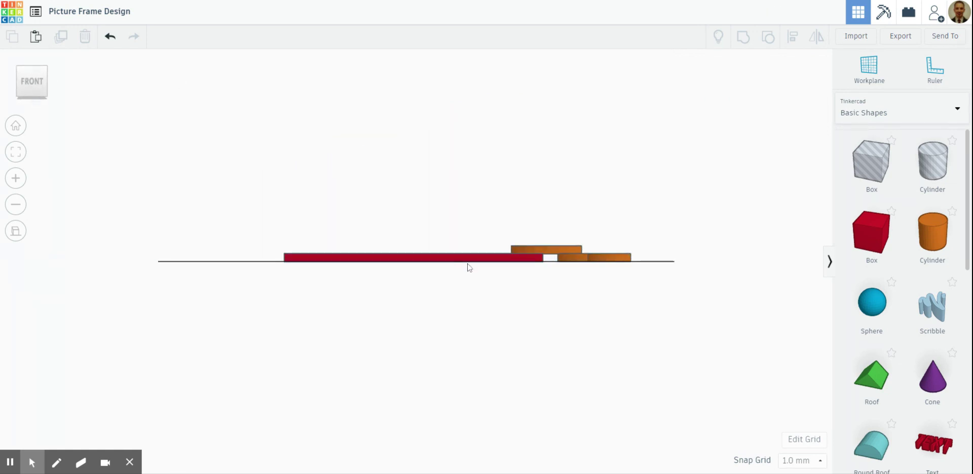
{"action": "scroll", "coordinate": [541, 252], "scroll_direction": "up", "scroll_amount": 3}
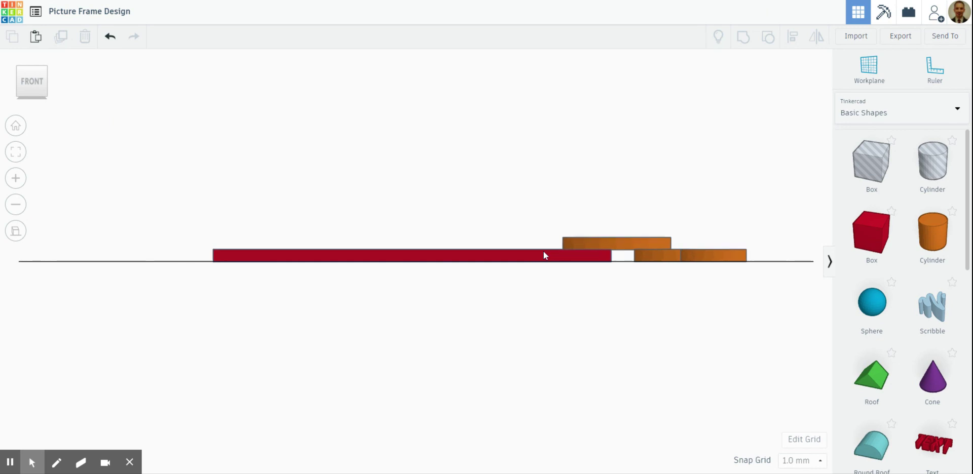
Lower the largest disc by 3 mm so it rests on the workplane with the frame, and deselect it
{"action": "left_click", "coordinate": [629, 245]}
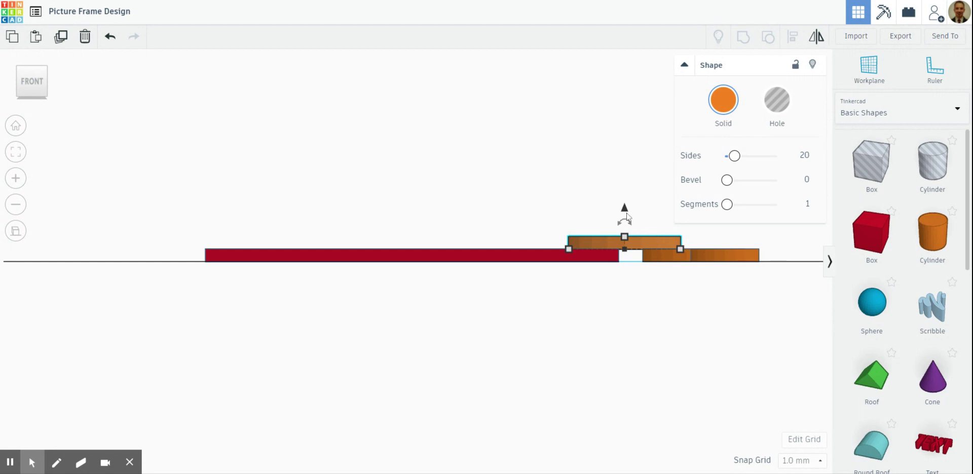
{"action": "left_click_drag", "start_coordinate": [626, 213], "coordinate": [627, 223]}
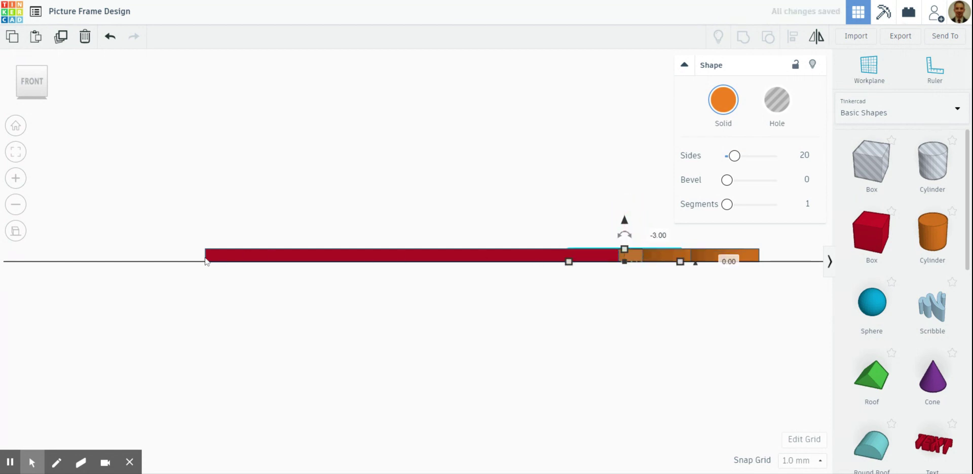
{"action": "left_click", "coordinate": [31, 85]}
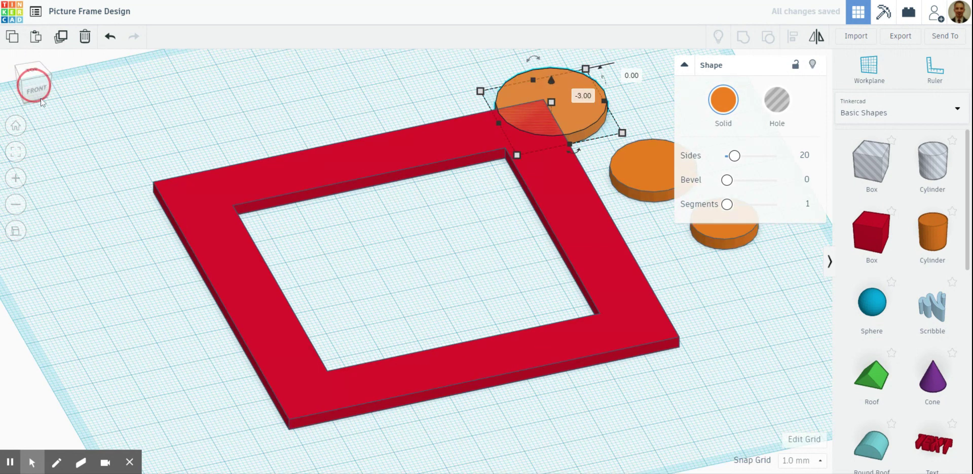
{"action": "scroll", "coordinate": [360, 136], "scroll_direction": "down", "scroll_amount": 3}
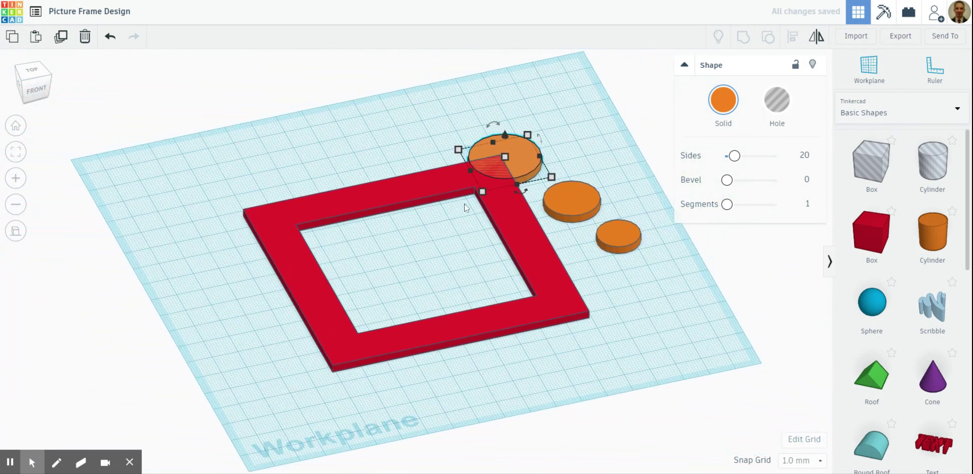
{"action": "left_click", "coordinate": [587, 150]}
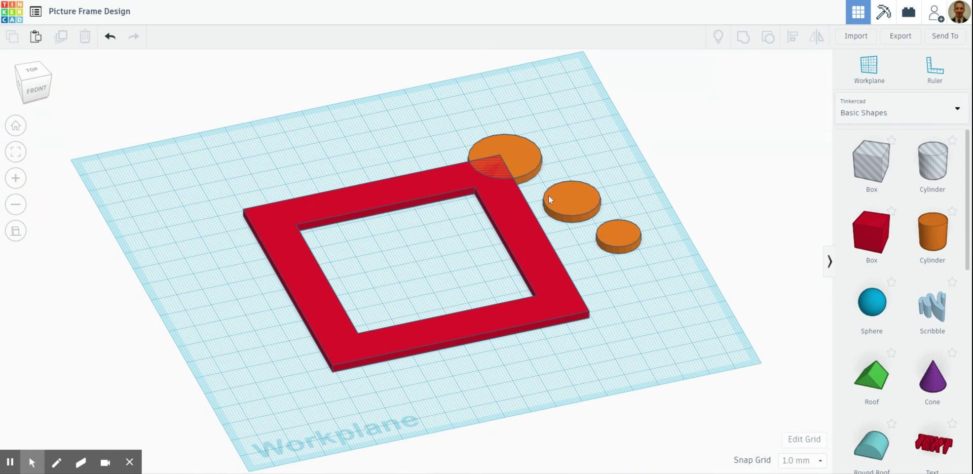
In the top view, nudge the medium disc about 16 mm left and 10 mm up, onto the frame's right edge, slightly overlapping the largest disc
{"action": "left_click", "coordinate": [38, 74]}
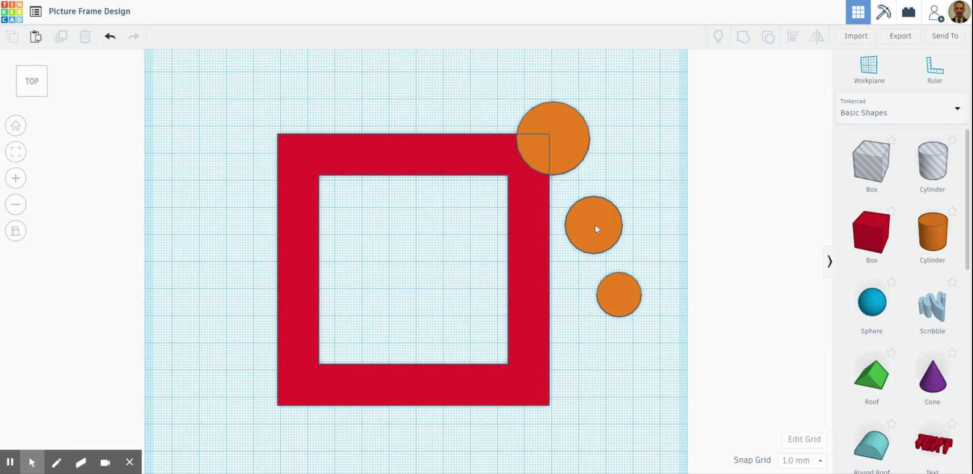
{"action": "left_click", "coordinate": [597, 228]}
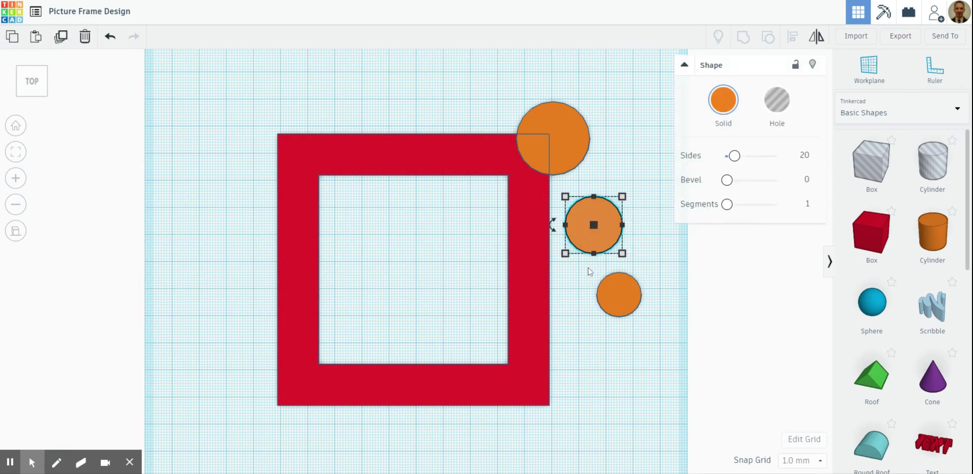
{"action": "key", "text": "Left"}
{"action": "key", "text": "Left"}
{"action": "key", "text": "Left"}
{"action": "key", "text": "Left"}
{"action": "key", "text": "Left"}
{"action": "key", "text": "Left"}
{"action": "key", "text": "Left"}
{"action": "key", "text": "Left"}
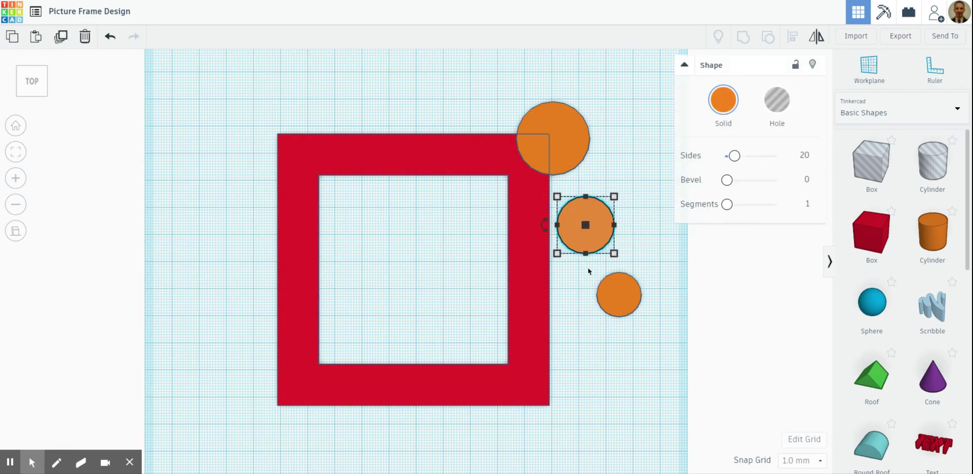
{"action": "key", "text": "Left"}
{"action": "key", "text": "Left"}
{"action": "key", "text": "Left"}
{"action": "key", "text": "Left"}
{"action": "key", "text": "Left"}
{"action": "key", "text": "Left"}
{"action": "key", "text": "Left"}
{"action": "key", "text": "Left"}
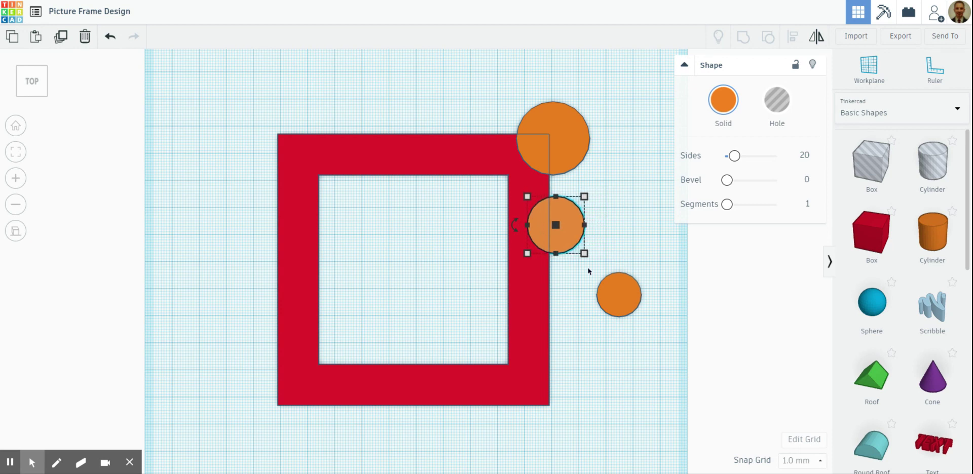
{"action": "key", "text": "Up"}
{"action": "key", "text": "Up"}
{"action": "key", "text": "Up"}
{"action": "key", "text": "Up"}
{"action": "key", "text": "Up"}
{"action": "key", "text": "Up"}
{"action": "key", "text": "Up"}
{"action": "key", "text": "Up"}
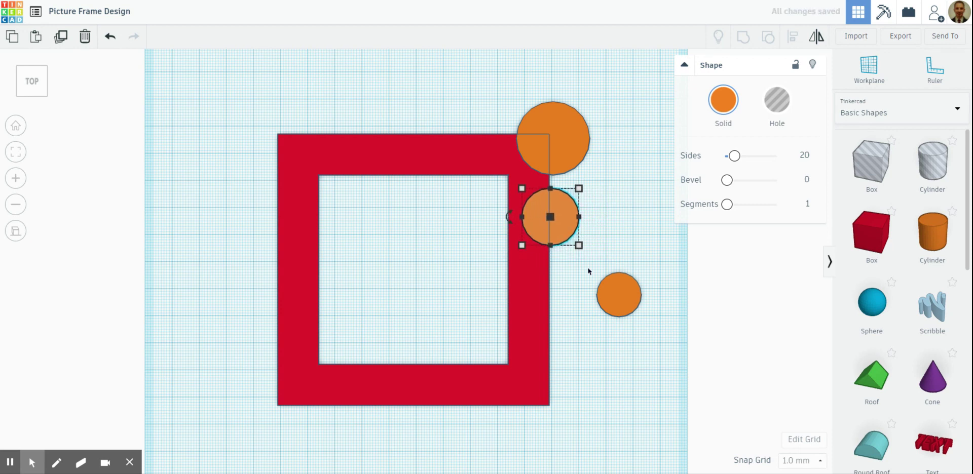
{"action": "key", "text": "Up"}
{"action": "key", "text": "Up"}
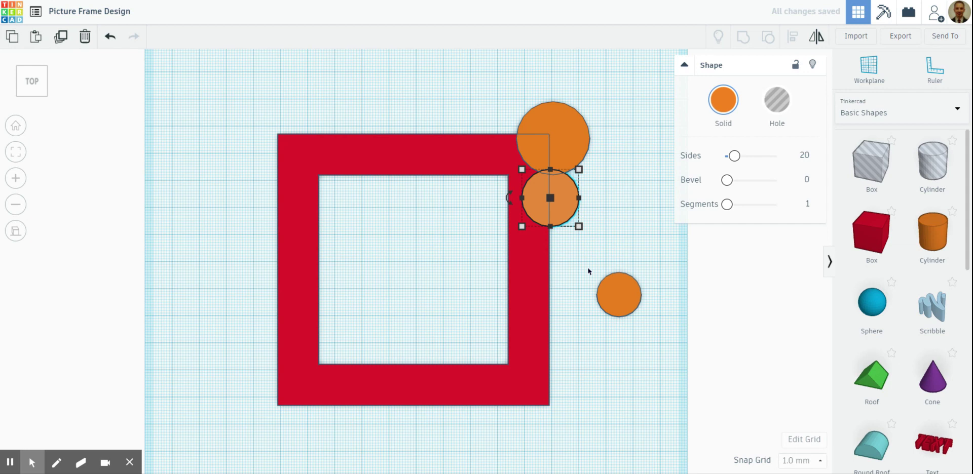
Move the smallest disc 26 mm left and 16 mm up, onto the frame's right edge just below the medium disc
{"action": "left_click", "coordinate": [619, 297]}
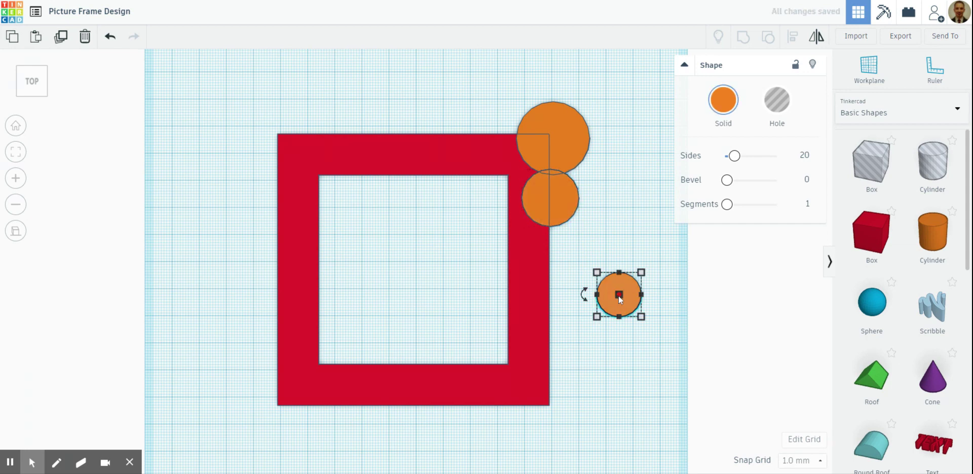
{"action": "left_click_drag", "start_coordinate": [628, 305], "coordinate": [557, 300]}
{"action": "left_click", "coordinate": [558, 300]}
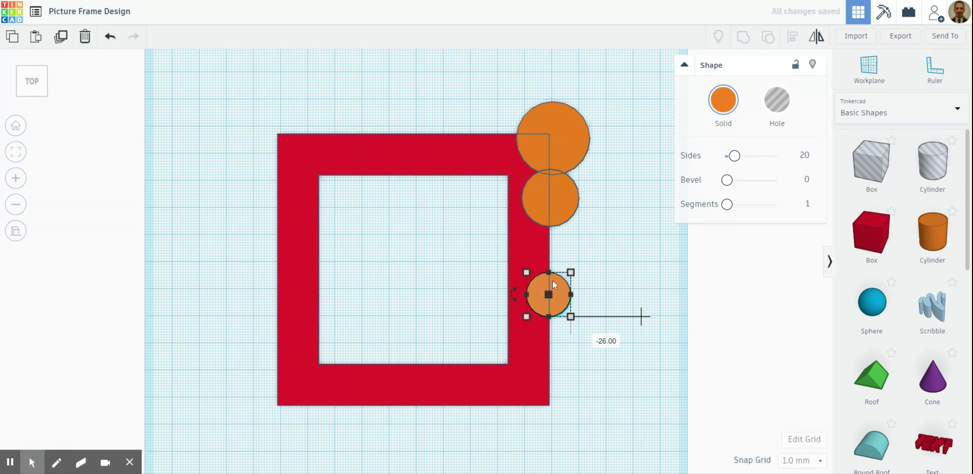
{"action": "left_click_drag", "start_coordinate": [552, 282], "coordinate": [551, 235]}
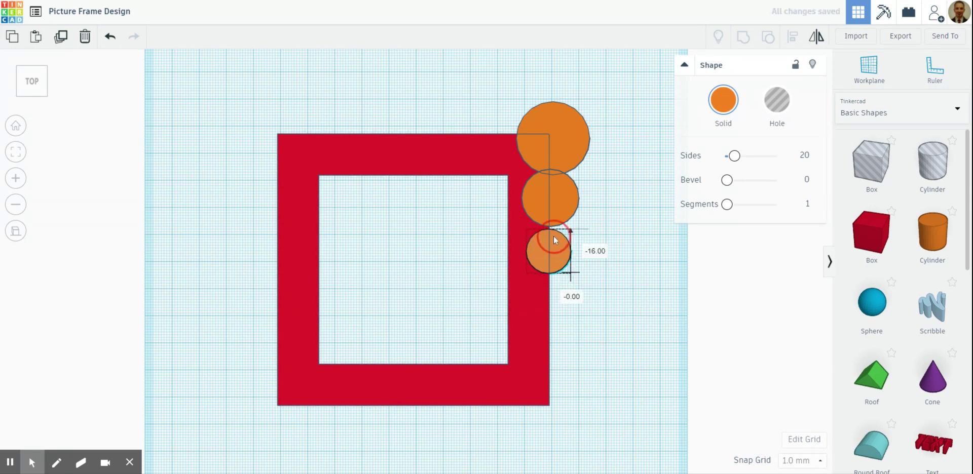
Align the three discs on a common vertical centreline along the frame's right edge
{"action": "left_click", "coordinate": [571, 164]}
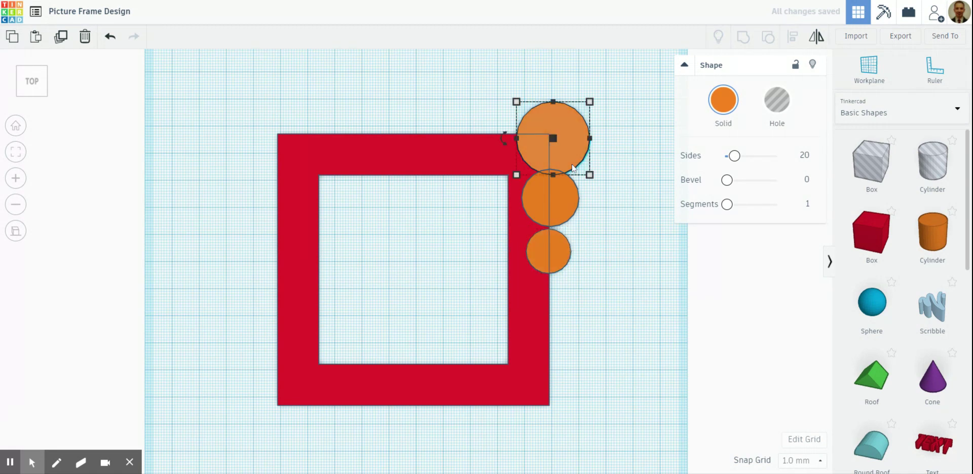
{"action": "left_click", "coordinate": [569, 191], "text": "shift"}
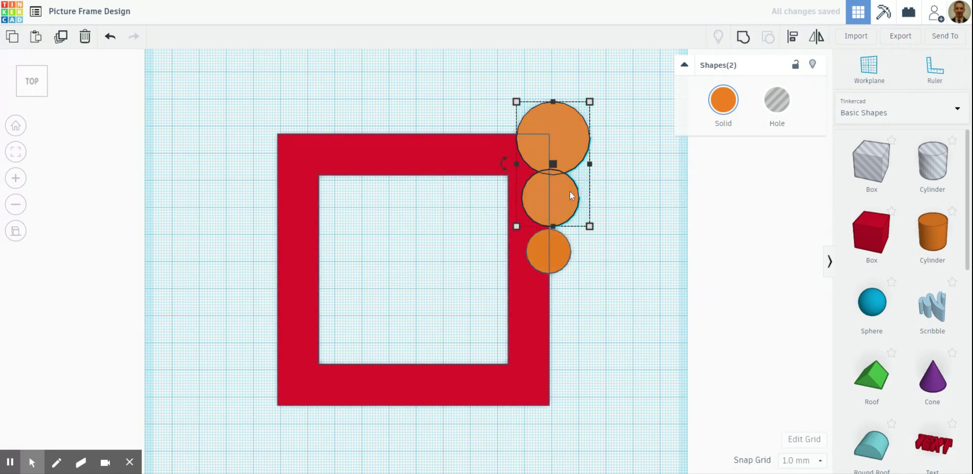
{"action": "left_click", "coordinate": [564, 245], "text": "shift"}
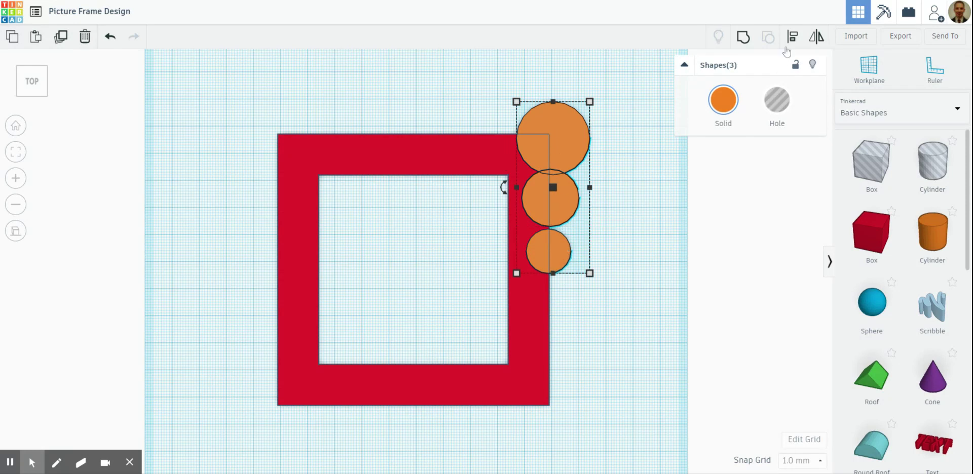
{"action": "left_click", "coordinate": [793, 38]}
{"action": "left_click", "coordinate": [553, 89]}
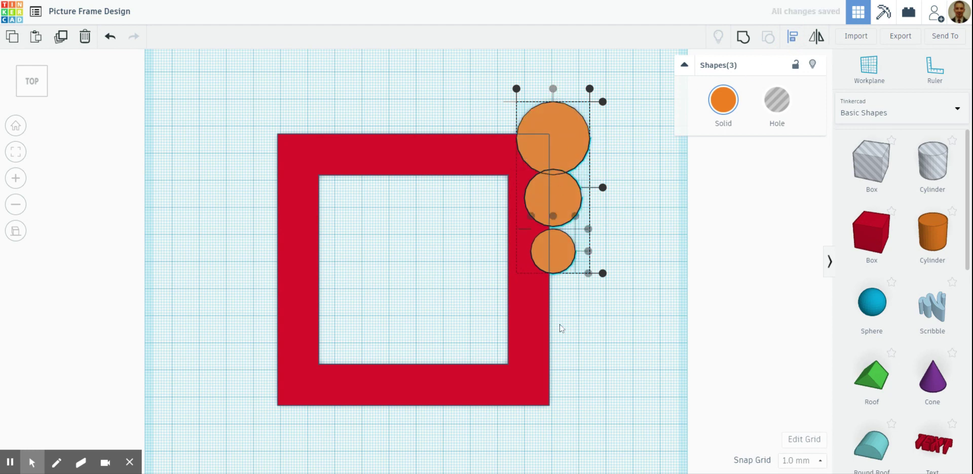
{"action": "left_click", "coordinate": [629, 259]}
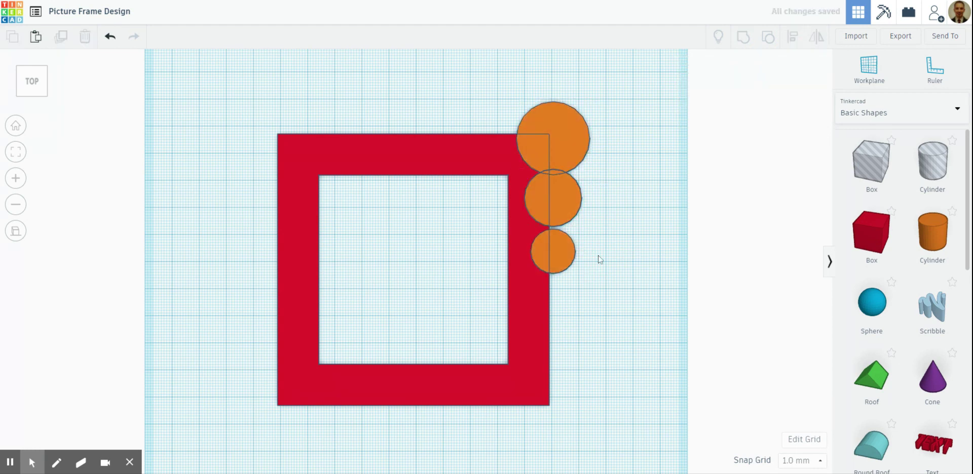
Nudge the smallest disc up about 5 mm so it overlaps the medium disc
{"action": "left_click", "coordinate": [561, 248]}
{"action": "key", "text": "Up"}
{"action": "key", "text": "Up"}
{"action": "key", "text": "Up"}
{"action": "key", "text": "Up"}
{"action": "key", "text": "Up"}
{"action": "key", "text": "Up"}
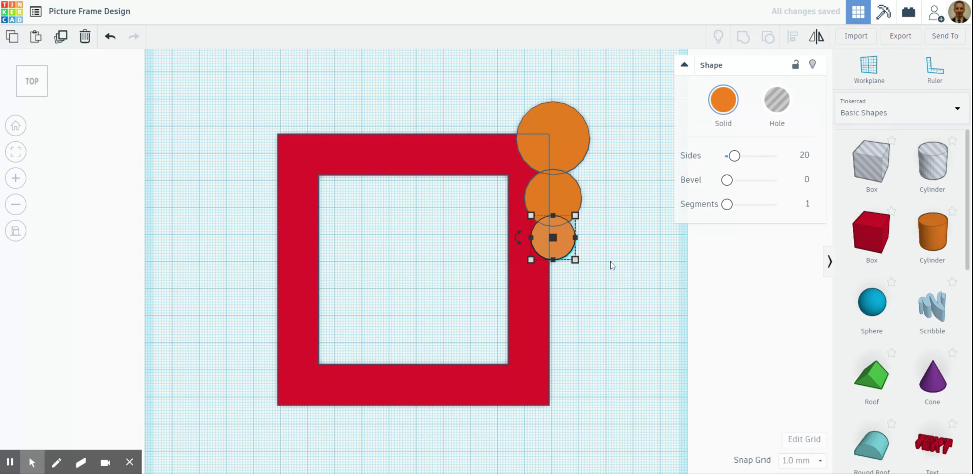
Nudge the largest disc down 2 mm to overlap the medium disc more, and deselect it
{"action": "left_click", "coordinate": [566, 158]}
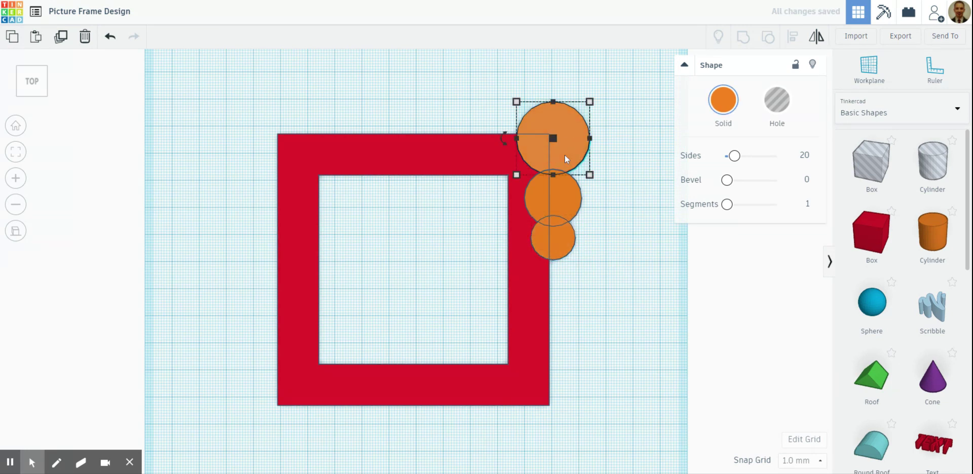
{"action": "key", "text": "Down"}
{"action": "key", "text": "Down"}
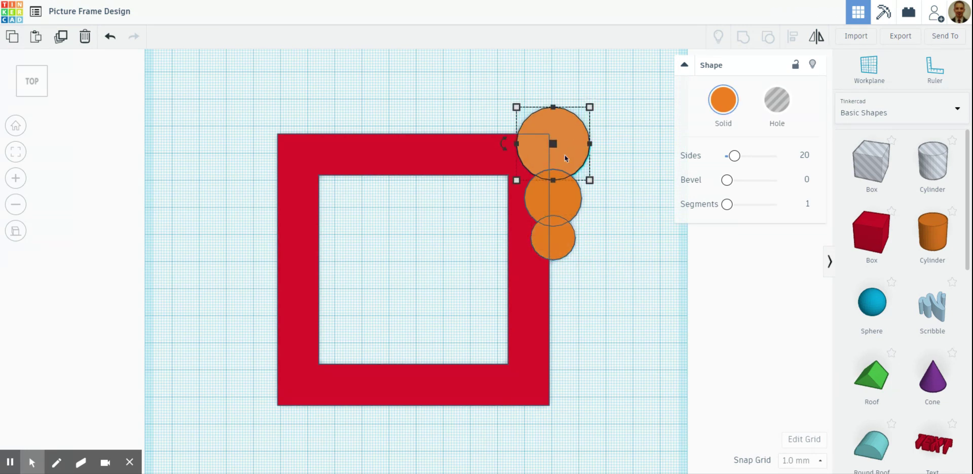
{"action": "left_click", "coordinate": [625, 209]}
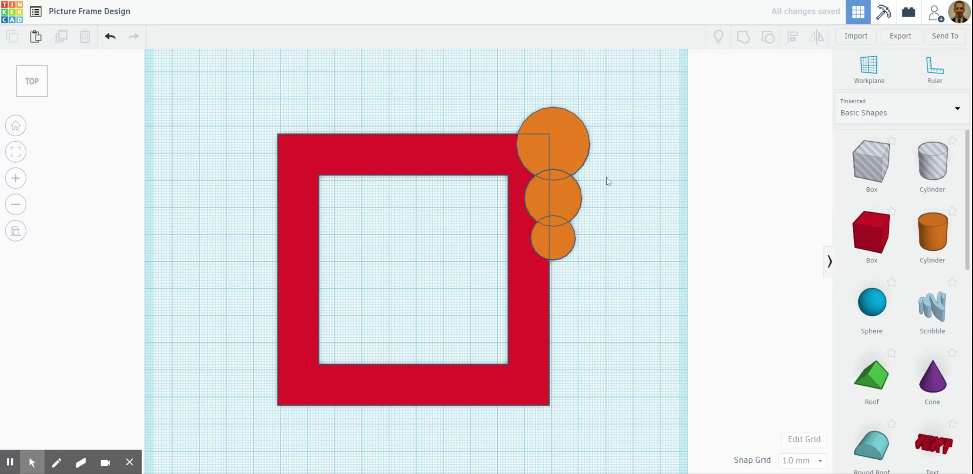
Group the three overlapping discs on the frame's right edge into one shape
{"action": "left_click", "coordinate": [574, 147]}
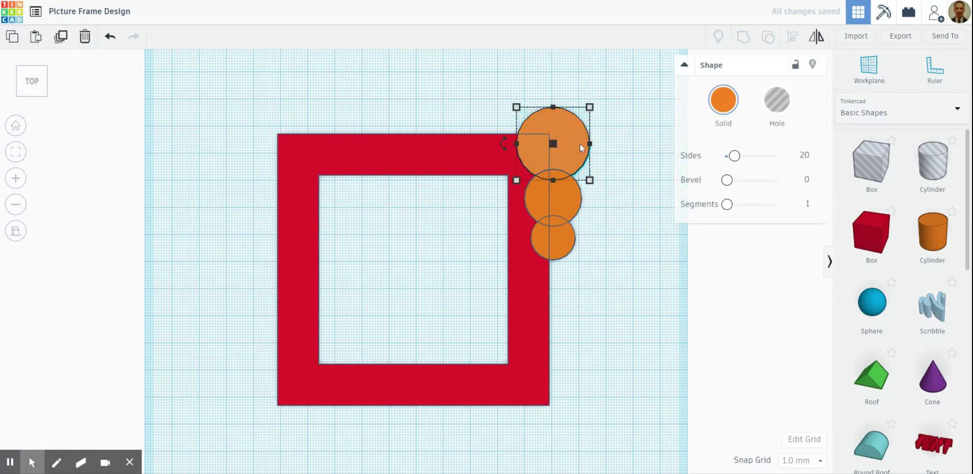
{"action": "left_click", "coordinate": [571, 204], "text": "shift"}
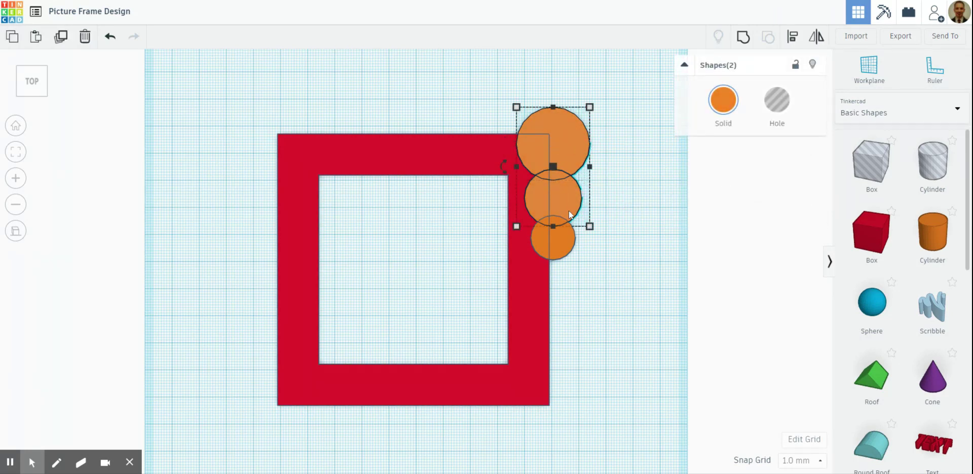
{"action": "left_click", "coordinate": [561, 240], "text": "shift"}
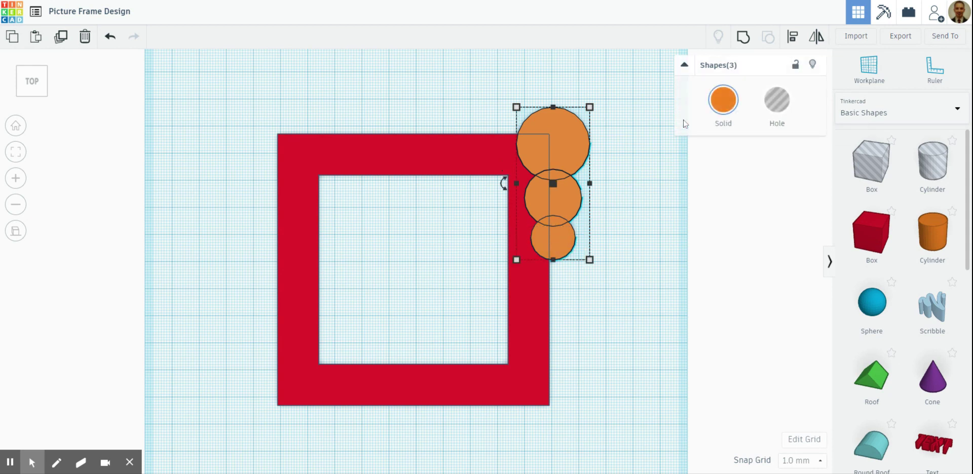
{"action": "left_click", "coordinate": [742, 37]}
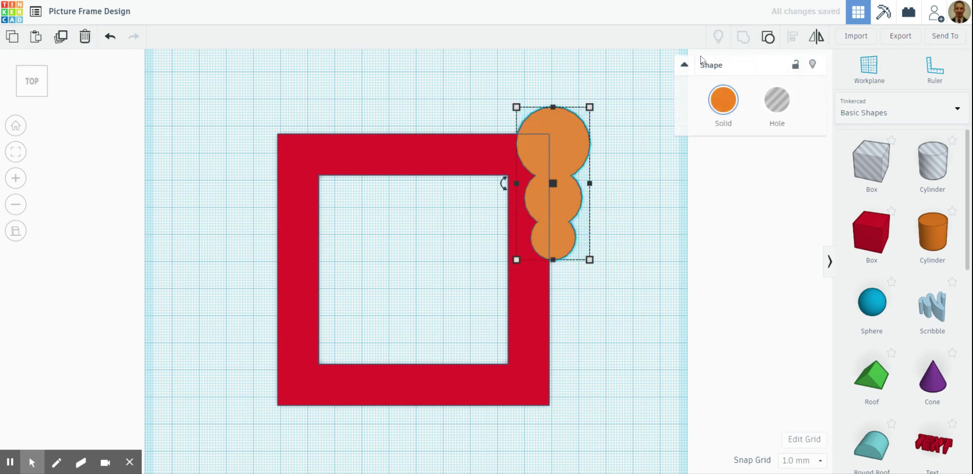
Duplicate the disc group and place the copy at the frame's upper-left corner, level with the original
{"action": "left_click", "coordinate": [559, 142]}
{"action": "left_click_drag", "start_coordinate": [580, 161], "coordinate": [295, 145], "text": "alt"}
{"action": "left_click", "coordinate": [212, 296]}
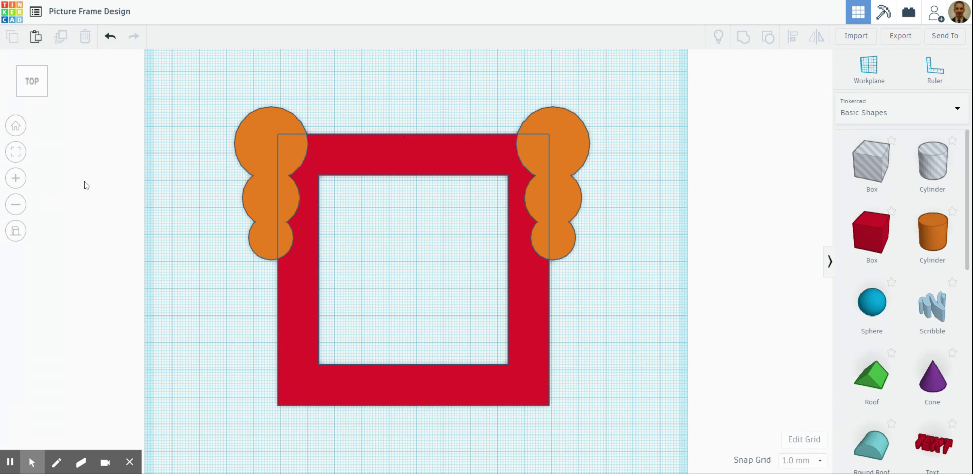
Add a cylinder about 12 mm wide on the frame's top edge beside the left disc group and set its height to 3 mm
{"action": "left_click_drag", "start_coordinate": [940, 239], "coordinate": [314, 120]}
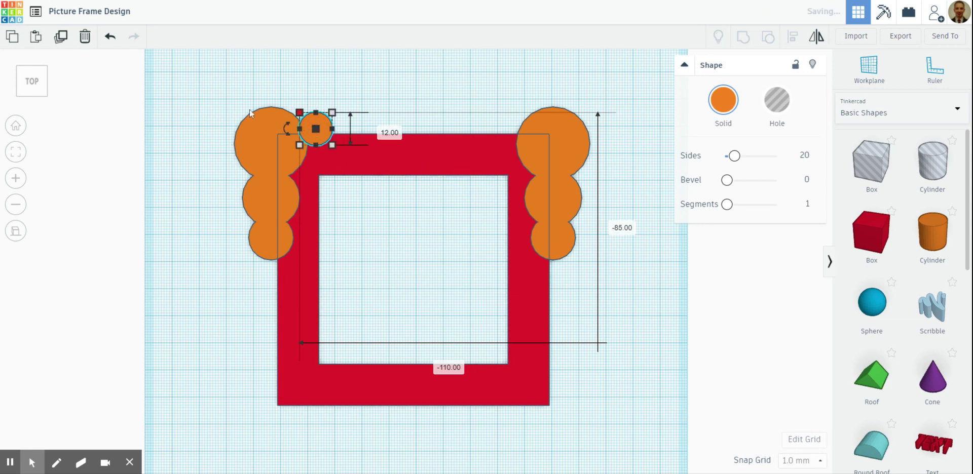
{"action": "left_click", "coordinate": [42, 81]}
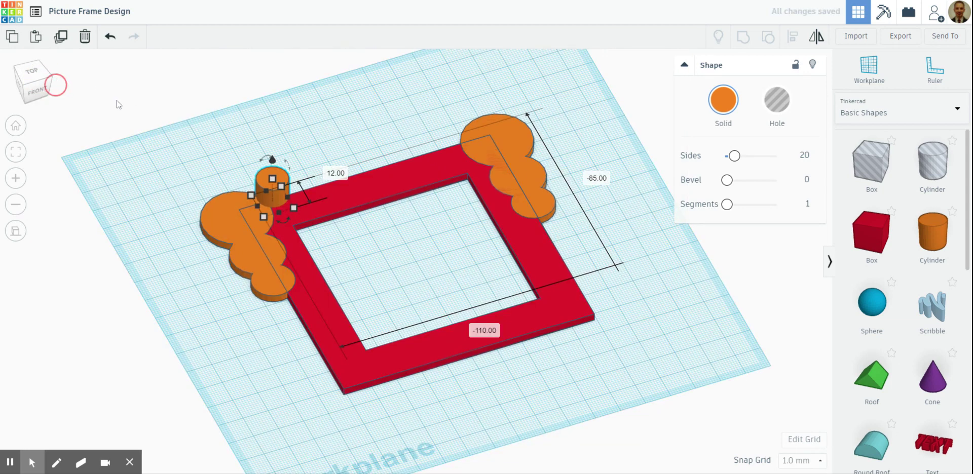
{"action": "left_click", "coordinate": [185, 134]}
{"action": "scroll", "coordinate": [238, 147], "scroll_direction": "up", "scroll_amount": 3}
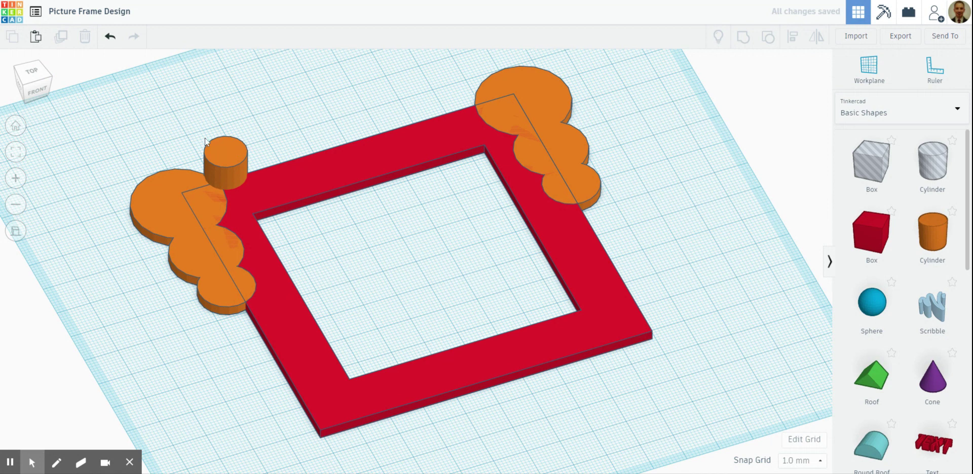
{"action": "left_click", "coordinate": [227, 151]}
{"action": "left_click_drag", "start_coordinate": [226, 147], "coordinate": [227, 165]}
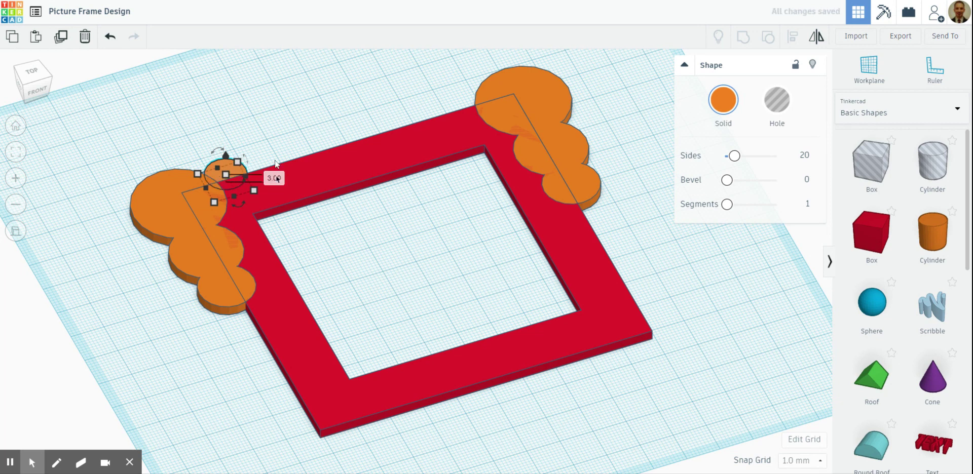
{"action": "left_click", "coordinate": [289, 146]}
Check from the front and sides that the discs and the new cylinder are level with the frame
{"action": "left_click", "coordinate": [48, 89]}
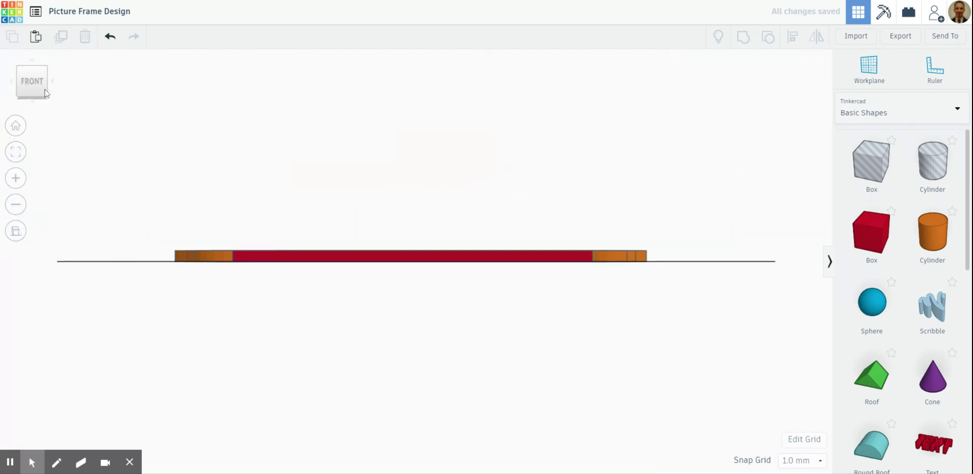
{"action": "left_click", "coordinate": [52, 86]}
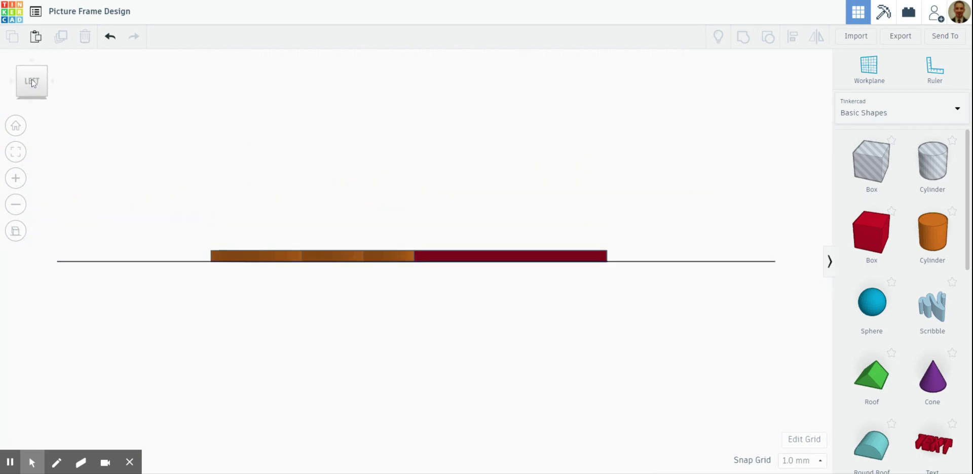
{"action": "left_click", "coordinate": [35, 80]}
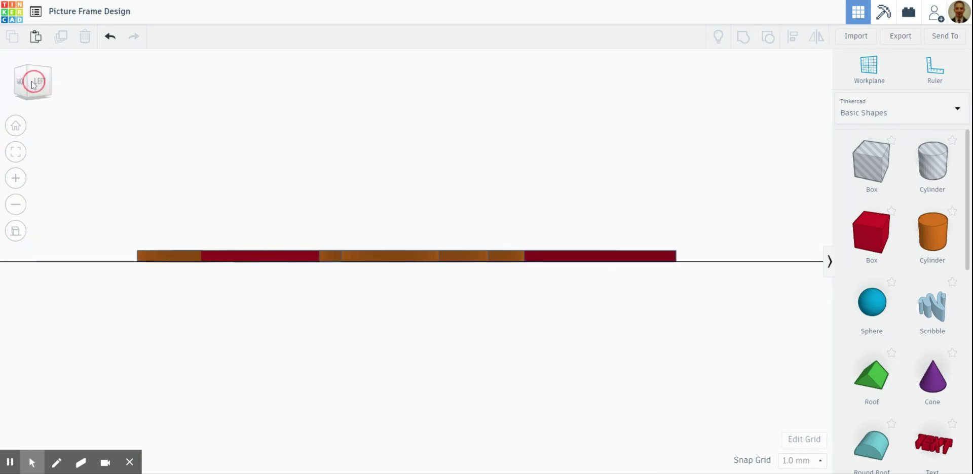
Check the frame and its discs from the back and from several angles, ending in the upright top view
{"action": "left_click", "coordinate": [19, 83]}
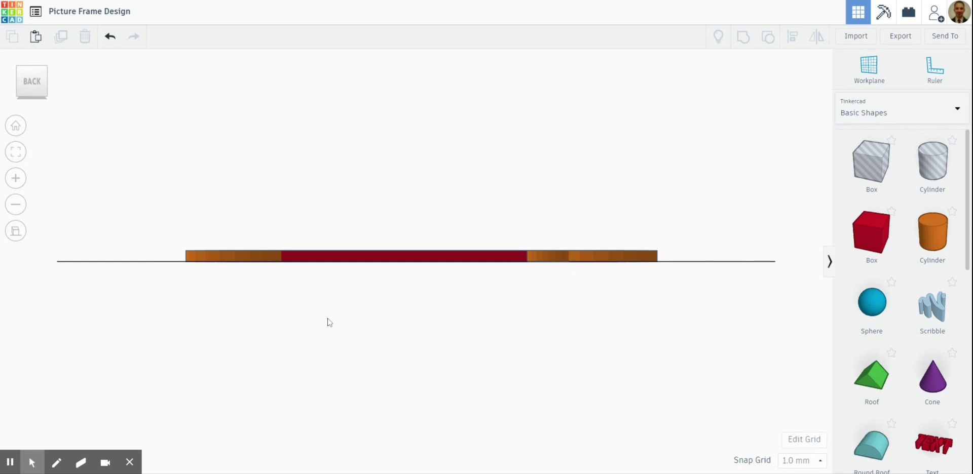
{"action": "left_click", "coordinate": [26, 459]}
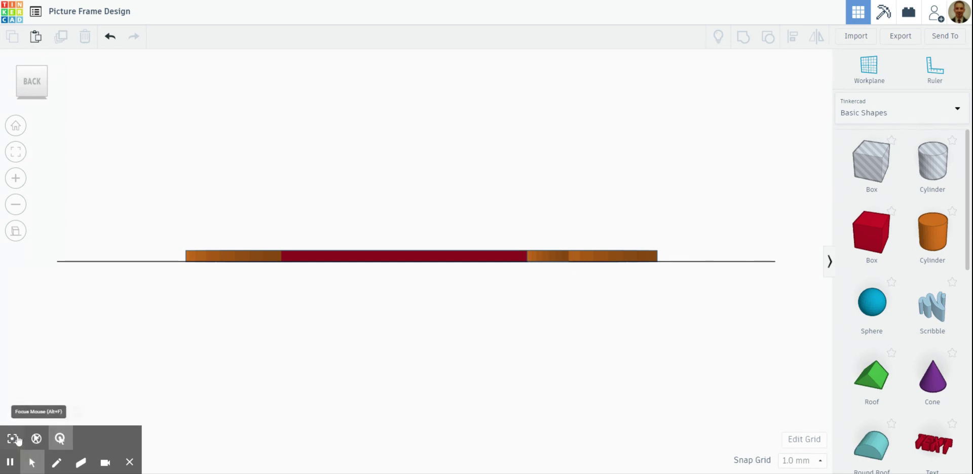
{"action": "left_click", "coordinate": [18, 439]}
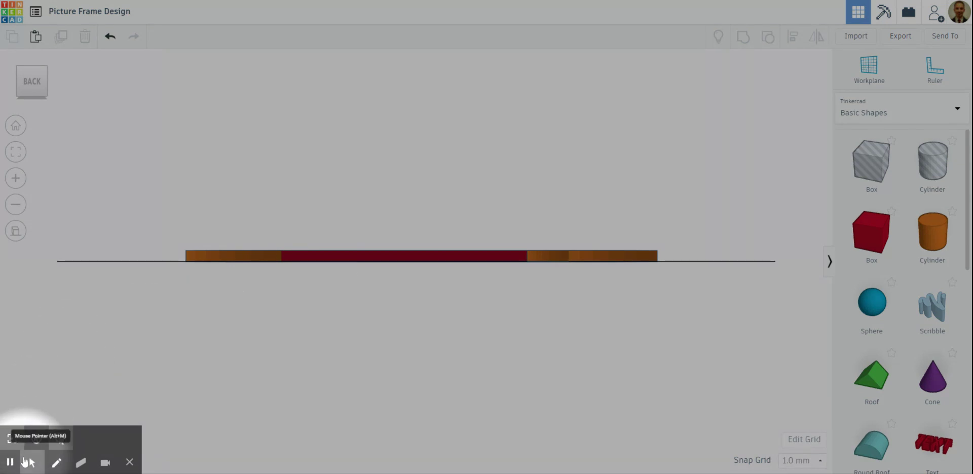
{"action": "left_click", "coordinate": [28, 462]}
{"action": "left_click", "coordinate": [28, 90]}
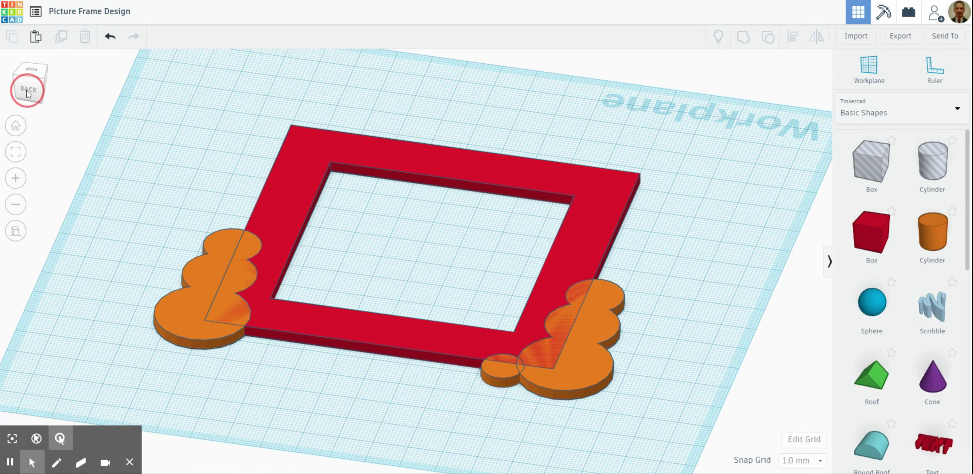
{"action": "left_click", "coordinate": [29, 86]}
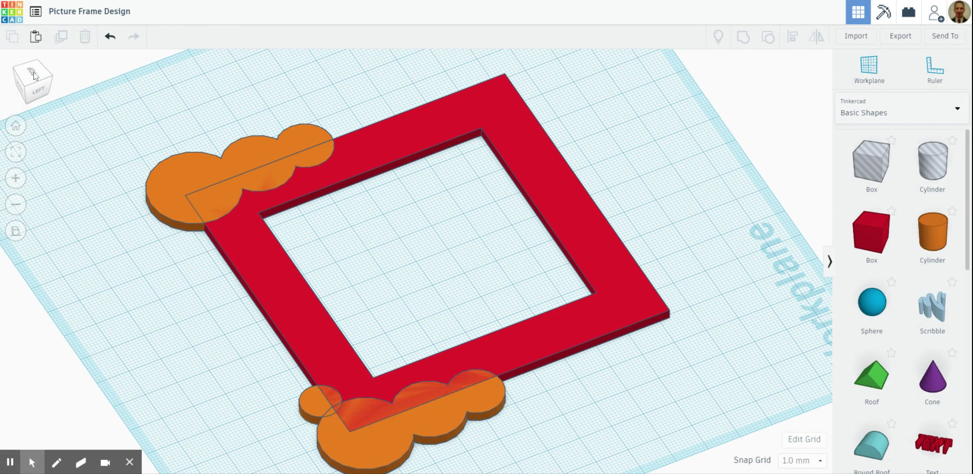
{"action": "left_click", "coordinate": [34, 72]}
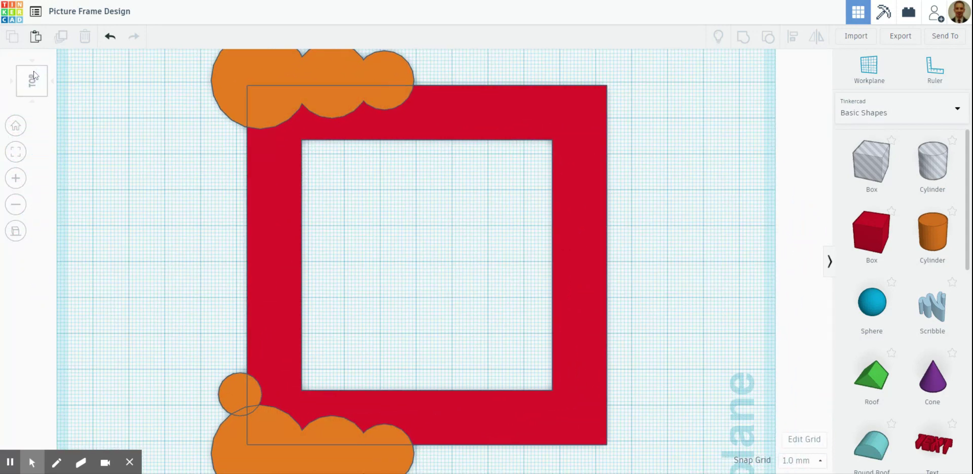
{"action": "left_click", "coordinate": [35, 75]}
{"action": "left_click", "coordinate": [38, 78]}
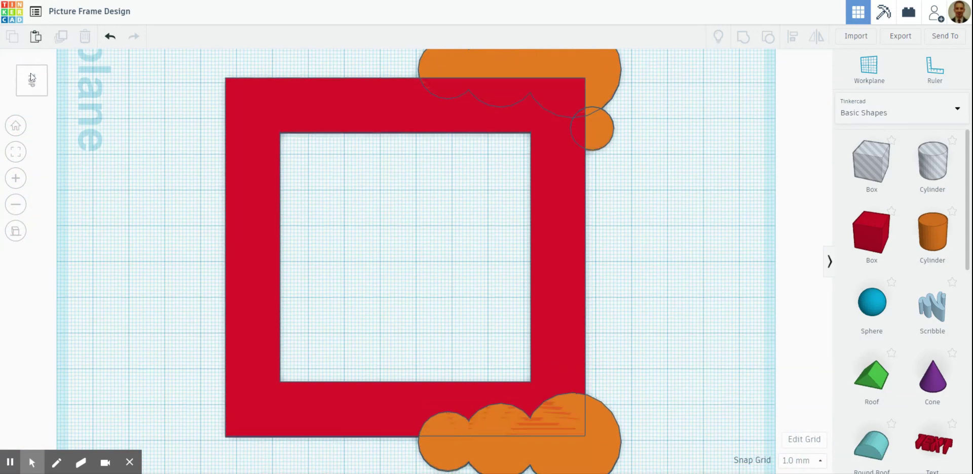
{"action": "left_click", "coordinate": [16, 81]}
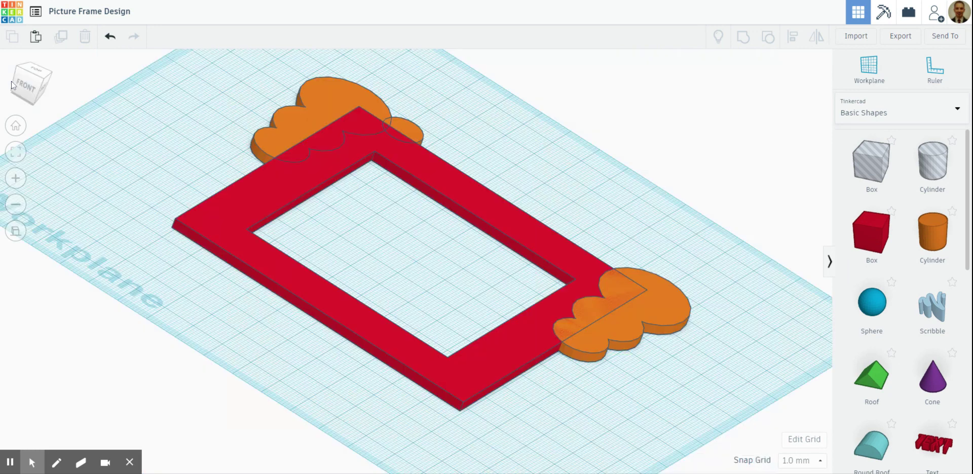
{"action": "left_click", "coordinate": [31, 79]}
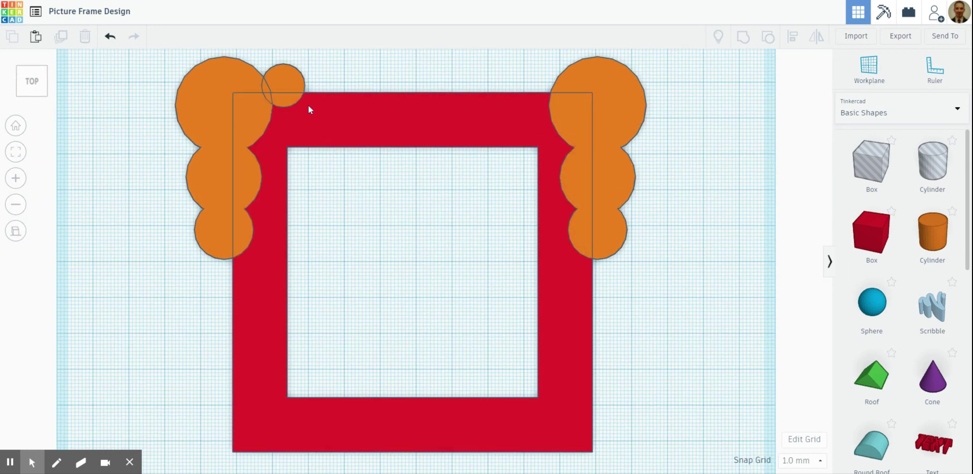
Duplicate the small disc repeatedly along the frame's top edge to form an evenly spaced row of seven between the disc groups
{"action": "left_click", "coordinate": [292, 86]}
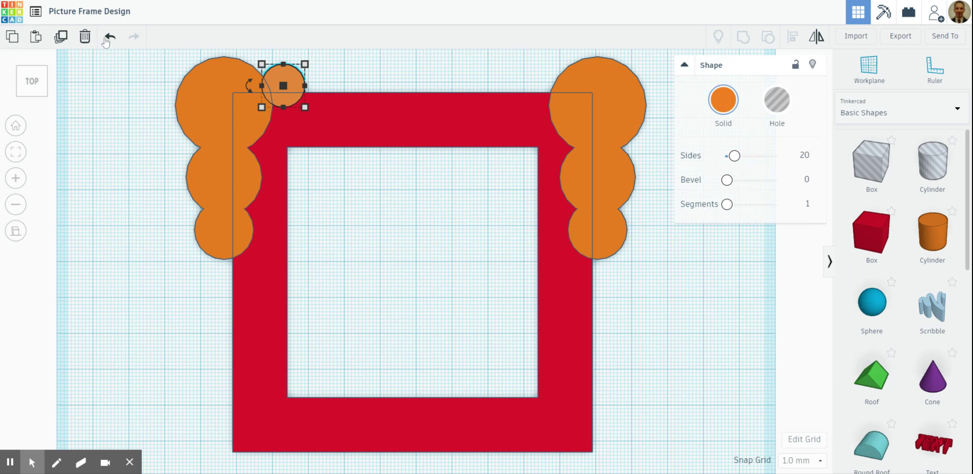
{"action": "left_click", "coordinate": [299, 74]}
{"action": "left_click_drag", "start_coordinate": [292, 80], "coordinate": [334, 77], "text": "alt"}
{"action": "left_click", "coordinate": [62, 38]}
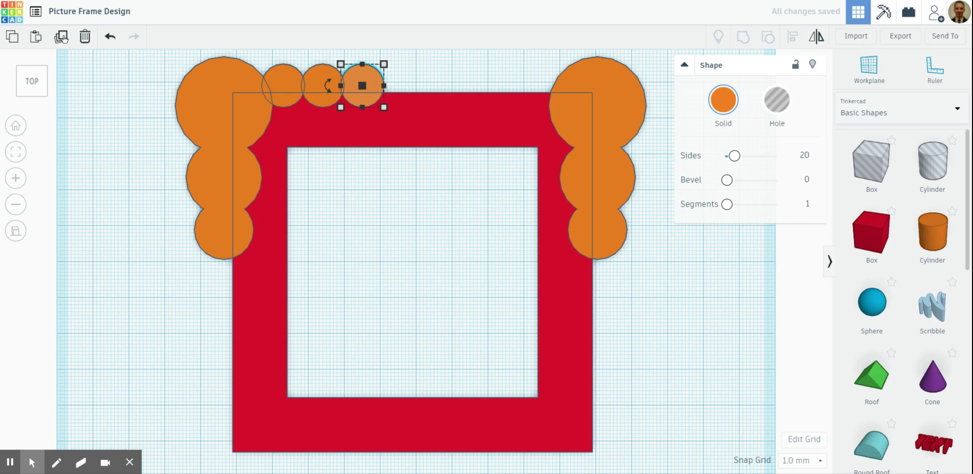
{"action": "left_click", "coordinate": [62, 38]}
{"action": "left_click", "coordinate": [62, 39]}
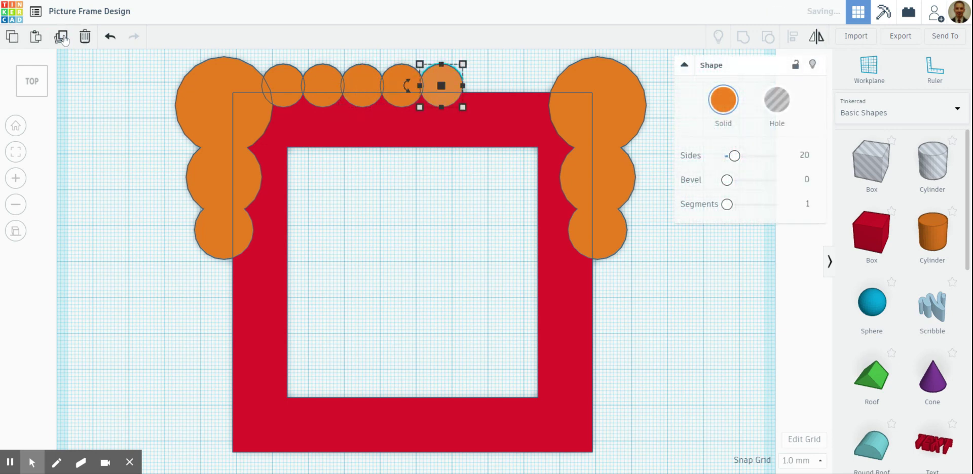
{"action": "left_click", "coordinate": [62, 39]}
{"action": "left_click", "coordinate": [62, 39]}
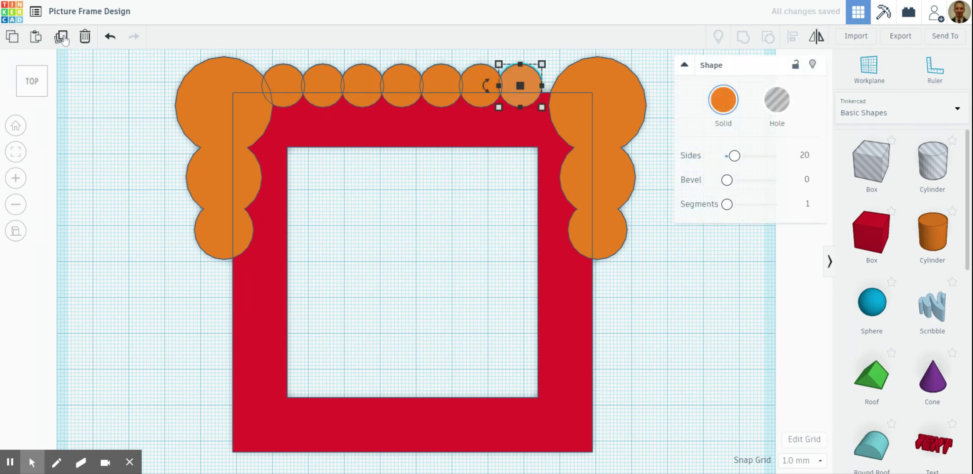
{"action": "left_click", "coordinate": [76, 130]}
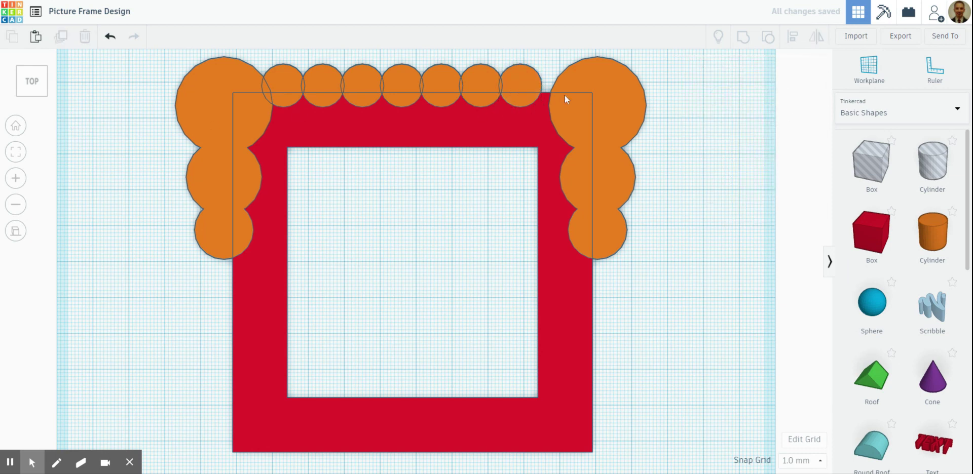
Select all seven small discs and stretch the row rightward so its last disc overlaps the right disc group
{"action": "left_click", "coordinate": [279, 88]}
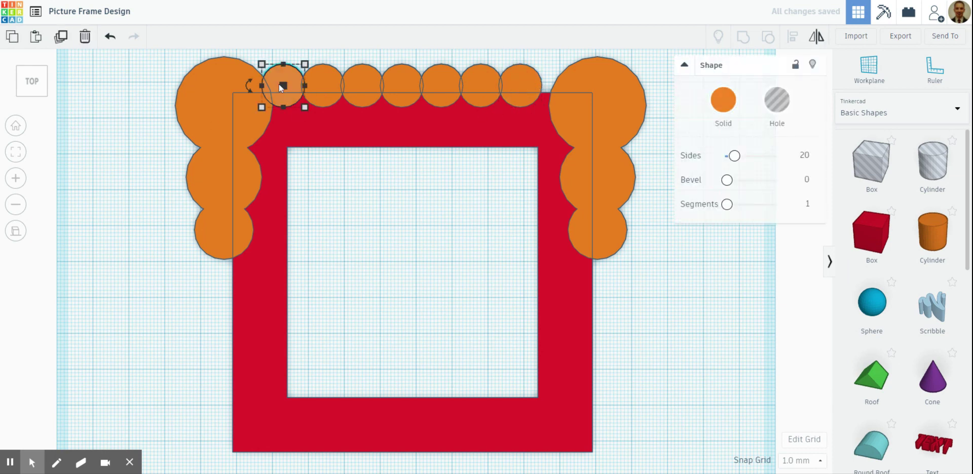
{"action": "left_click", "coordinate": [322, 74], "text": "shift"}
{"action": "left_click", "coordinate": [374, 81], "text": "shift"}
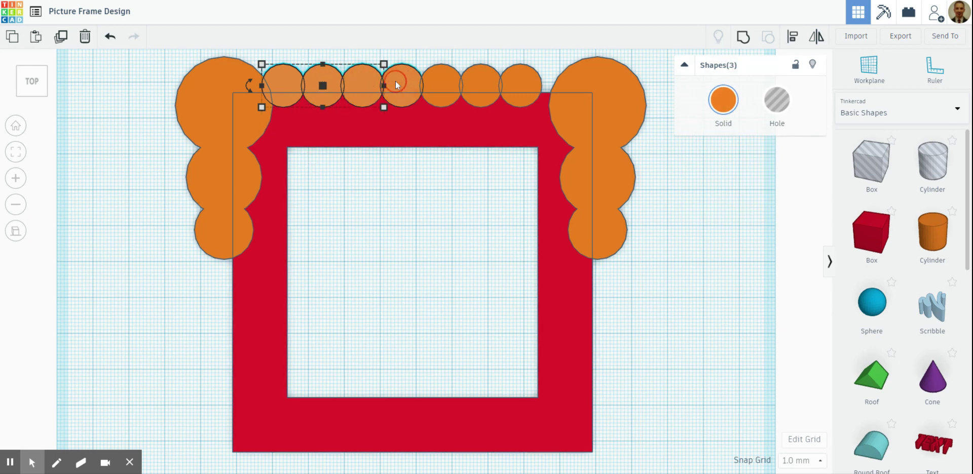
{"action": "left_click", "coordinate": [396, 81], "text": "shift"}
{"action": "left_click", "coordinate": [436, 83], "text": "shift"}
{"action": "left_click", "coordinate": [481, 86], "text": "shift"}
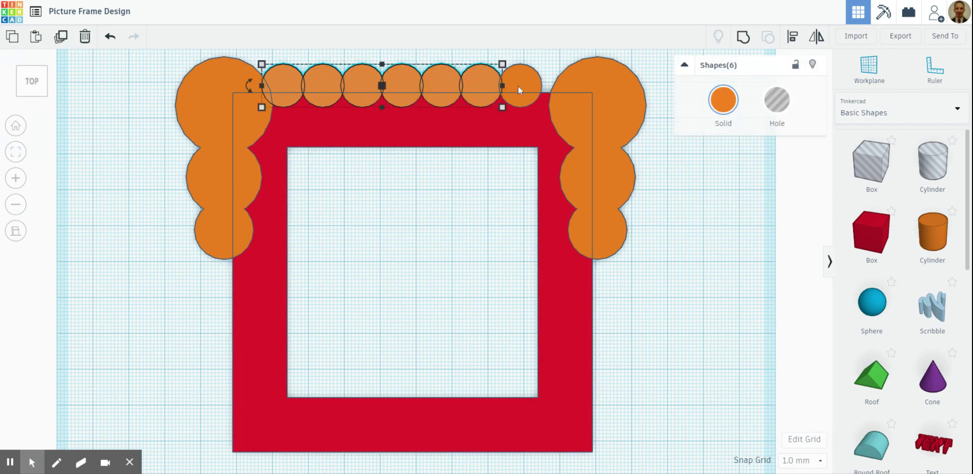
{"action": "left_click", "coordinate": [519, 87], "text": "shift"}
{"action": "left_click_drag", "start_coordinate": [541, 86], "coordinate": [556, 86]}
{"action": "left_click", "coordinate": [679, 205]}
{"action": "key", "text": "f"}
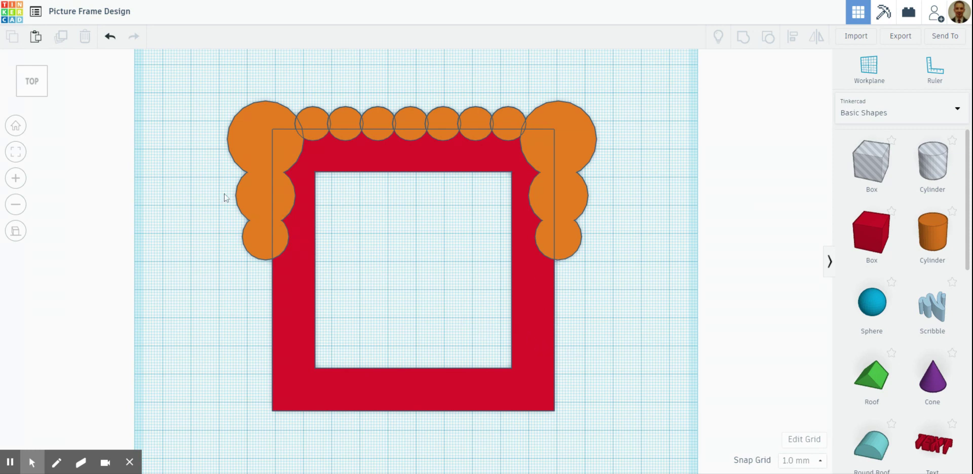
Select the frame with all its decorative discs and group them into one solid shape
{"action": "left_click", "coordinate": [177, 92]}
{"action": "left_click_drag", "start_coordinate": [187, 74], "coordinate": [606, 427]}
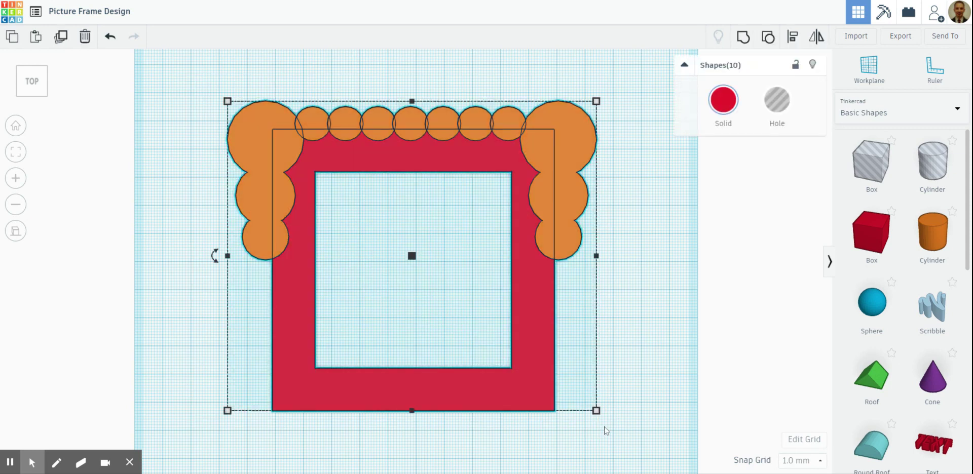
{"action": "left_click", "coordinate": [744, 39]}
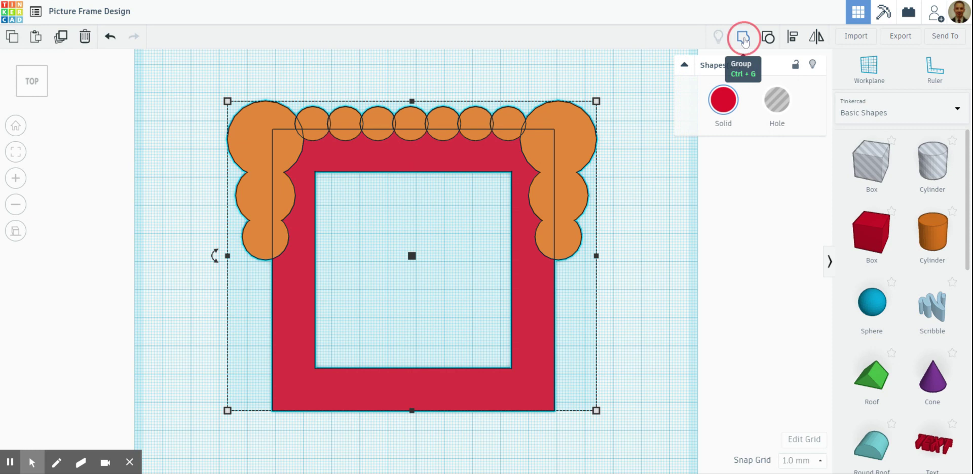
{"action": "left_click", "coordinate": [658, 113]}
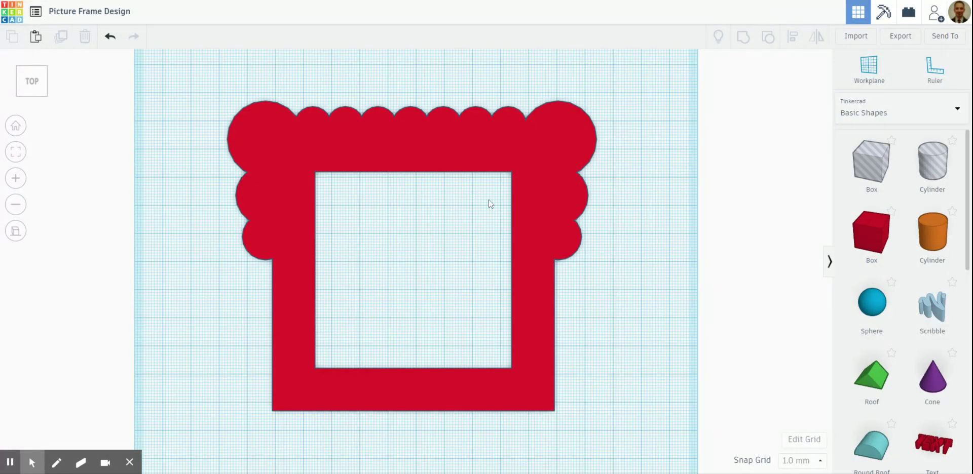
Move the grouped frame 23 mm left and 18 mm toward the back of the workplane
{"action": "scroll", "coordinate": [487, 203], "scroll_direction": "down", "scroll_amount": 3}
{"action": "scroll", "coordinate": [486, 204], "scroll_direction": "up", "scroll_amount": 2}
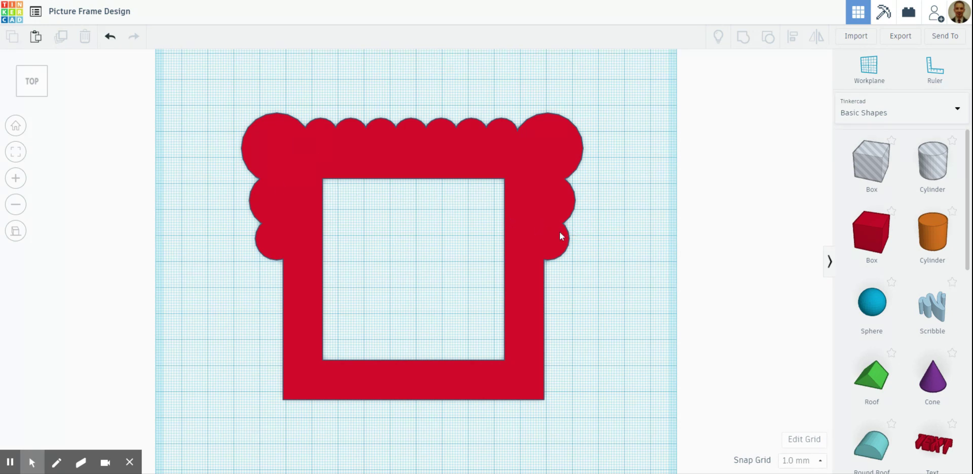
{"action": "left_click_drag", "start_coordinate": [520, 190], "coordinate": [467, 135]}
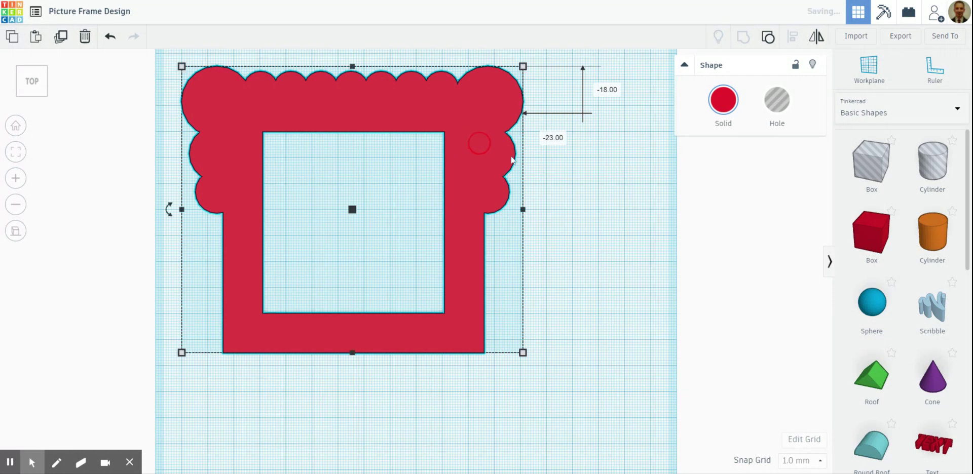
{"action": "left_click", "coordinate": [571, 189]}
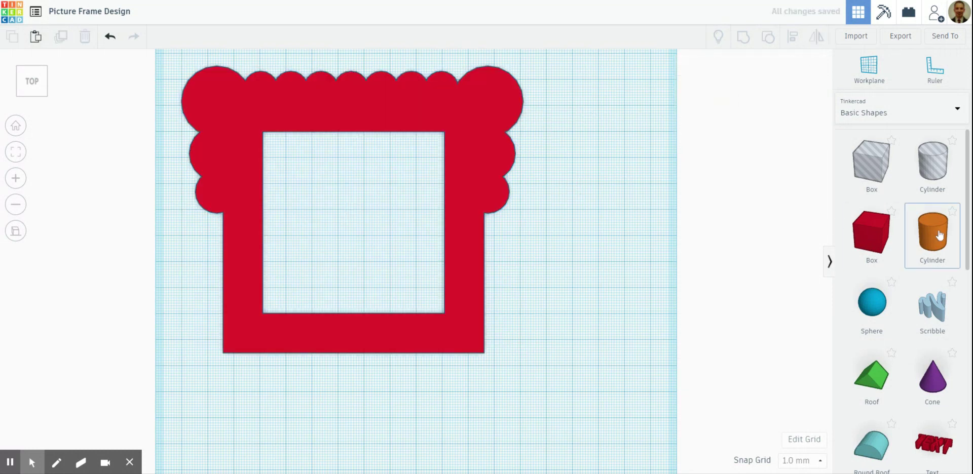
Look through the basic shapes library for further shapes that could decorate the frame
{"action": "scroll", "coordinate": [939, 234], "scroll_direction": "down", "scroll_amount": 10}
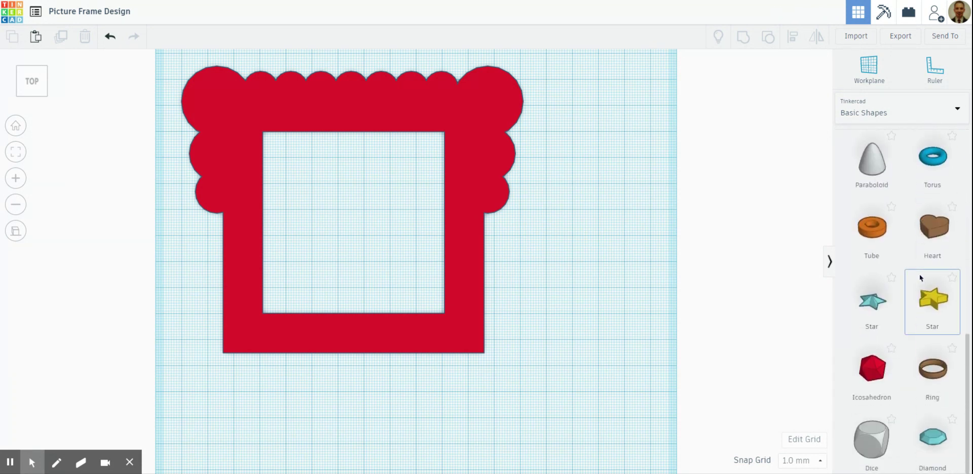
{"action": "scroll", "coordinate": [920, 278], "scroll_direction": "down", "scroll_amount": 1}
{"action": "scroll", "coordinate": [917, 278], "scroll_direction": "up", "scroll_amount": 3}
{"action": "scroll", "coordinate": [907, 278], "scroll_direction": "down", "scroll_amount": 1}
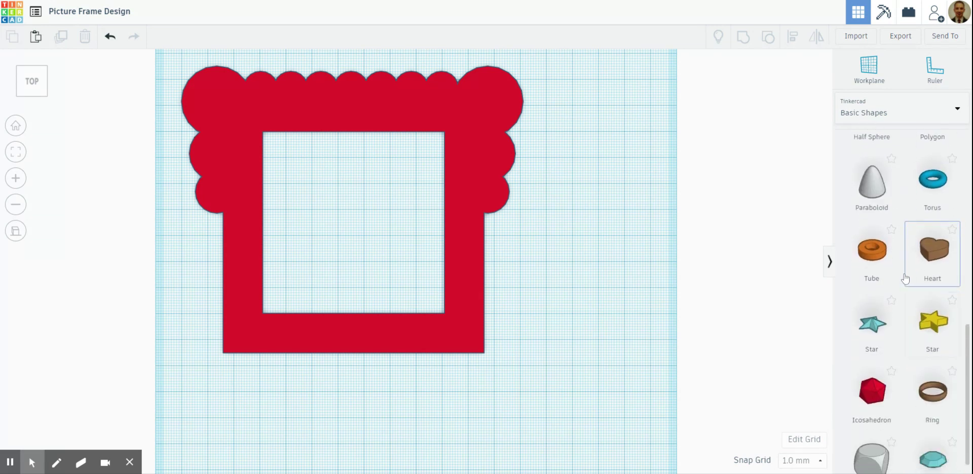
{"action": "scroll", "coordinate": [891, 254], "scroll_direction": "down", "scroll_amount": 1}
{"action": "scroll", "coordinate": [879, 233], "scroll_direction": "up", "scroll_amount": 3}
{"action": "scroll", "coordinate": [882, 324], "scroll_direction": "up", "scroll_amount": 7}
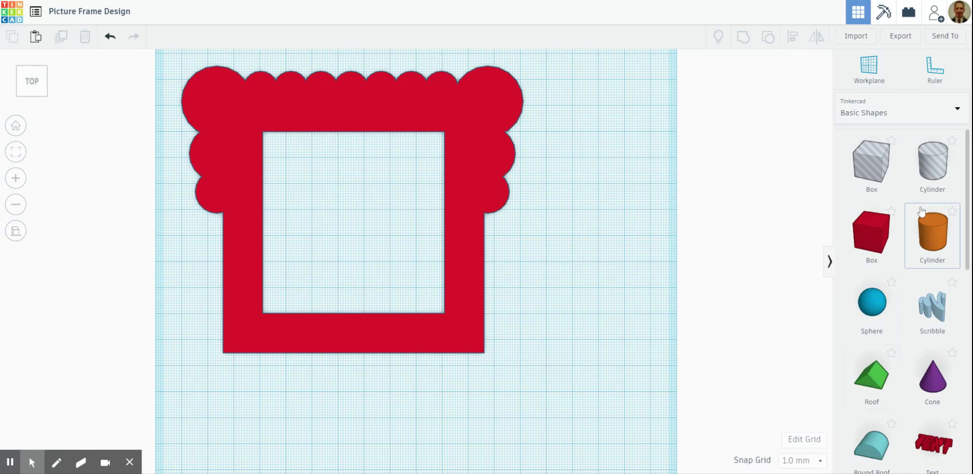
Add a solid cylinder on the workplane beyond the frame's upper-right corner and set its height to 3 mm
{"action": "left_click_drag", "start_coordinate": [932, 227], "coordinate": [611, 116]}
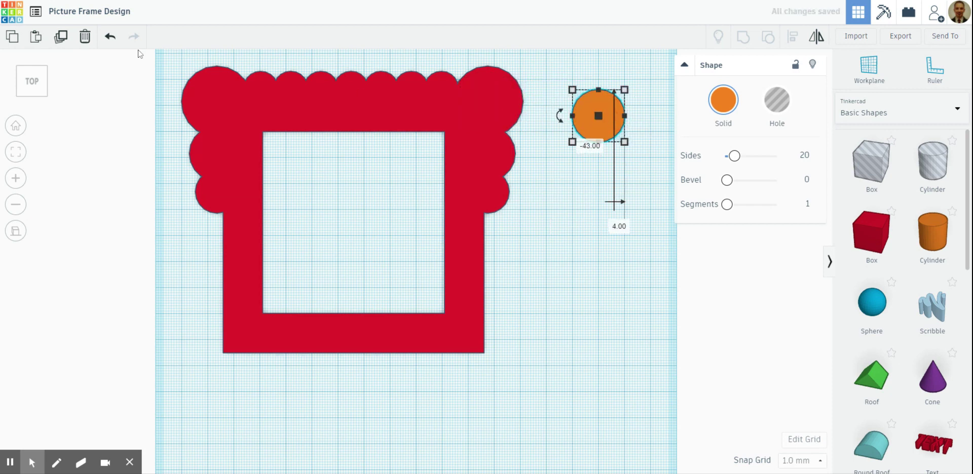
{"action": "left_click", "coordinate": [39, 84]}
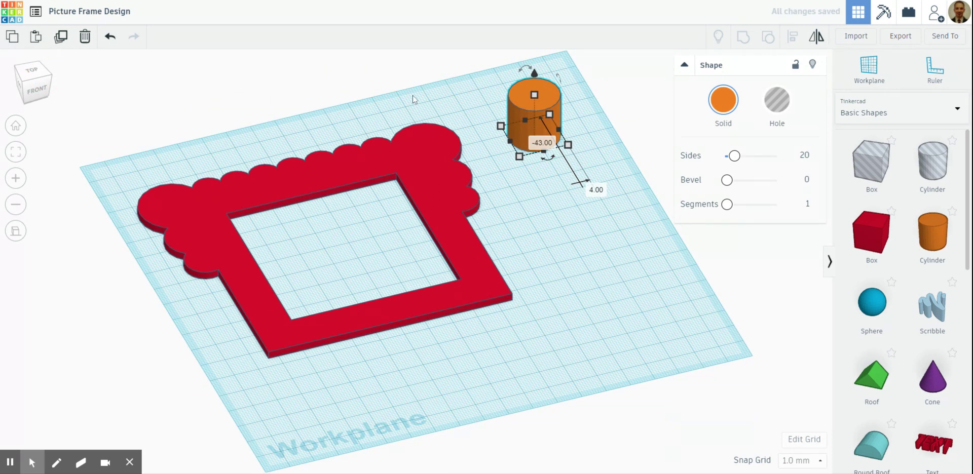
{"action": "scroll", "coordinate": [518, 100], "scroll_direction": "down", "scroll_amount": 2}
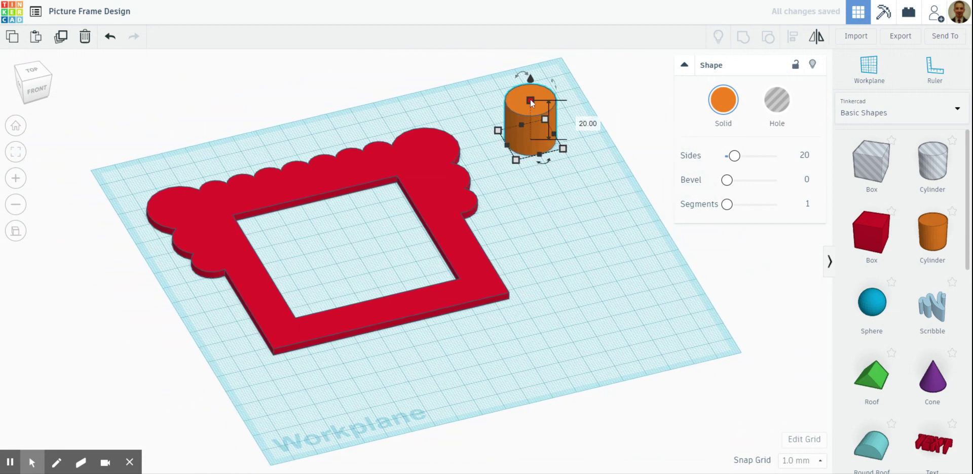
{"action": "left_click", "coordinate": [579, 121]}
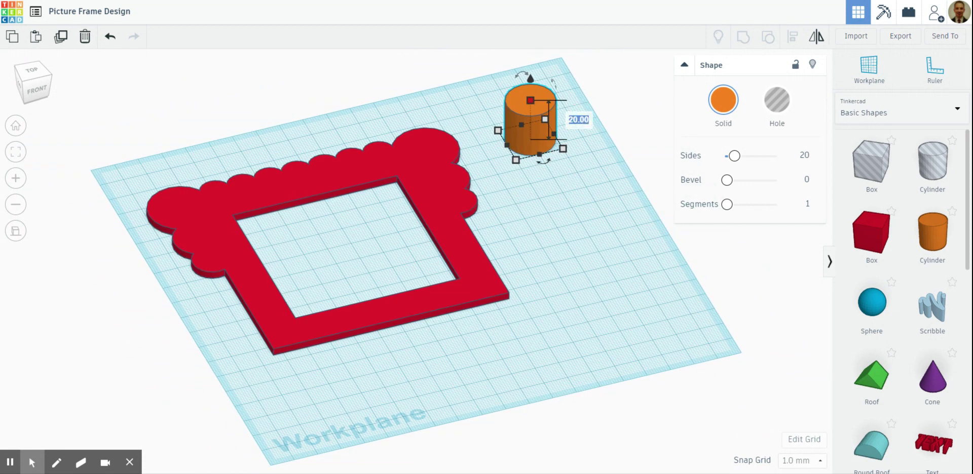
{"action": "type", "text": "3"}
{"action": "key", "text": "Return"}
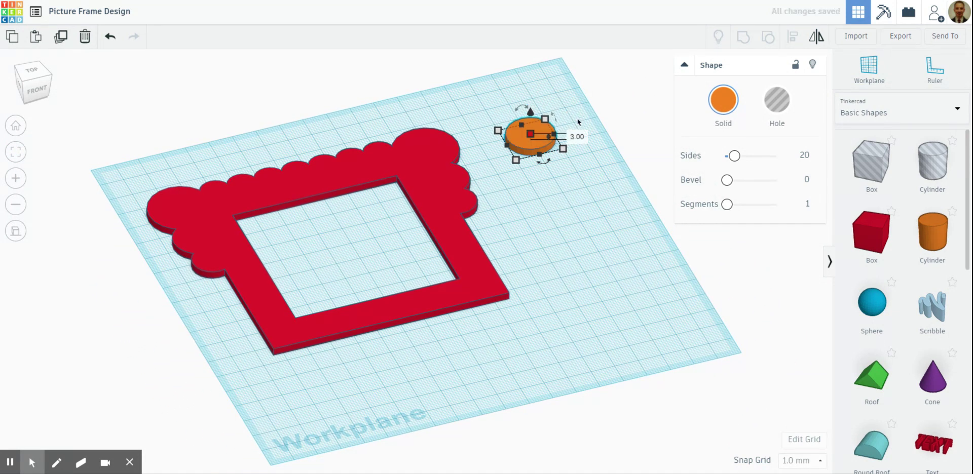
{"action": "left_click", "coordinate": [568, 196]}
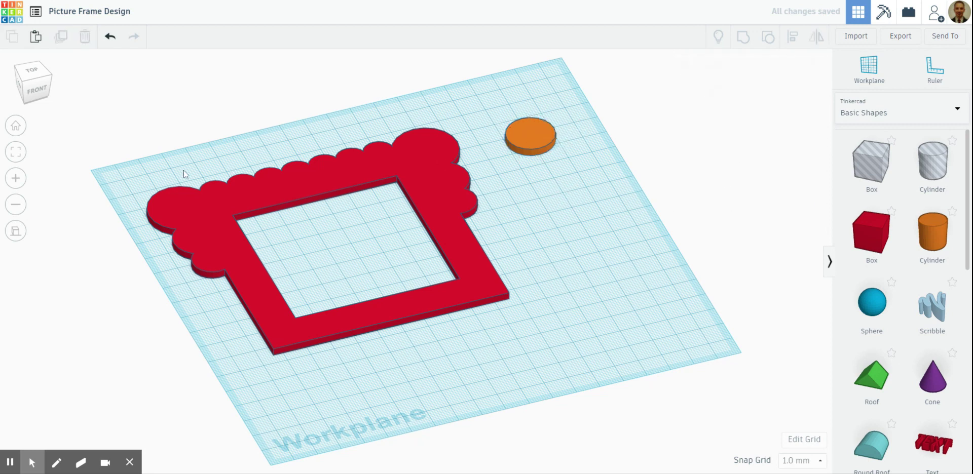
Duplicate the 3 mm thick disc and place the two discs one behind the other beside the frame's upper-right edge
{"action": "left_click", "coordinate": [535, 137]}
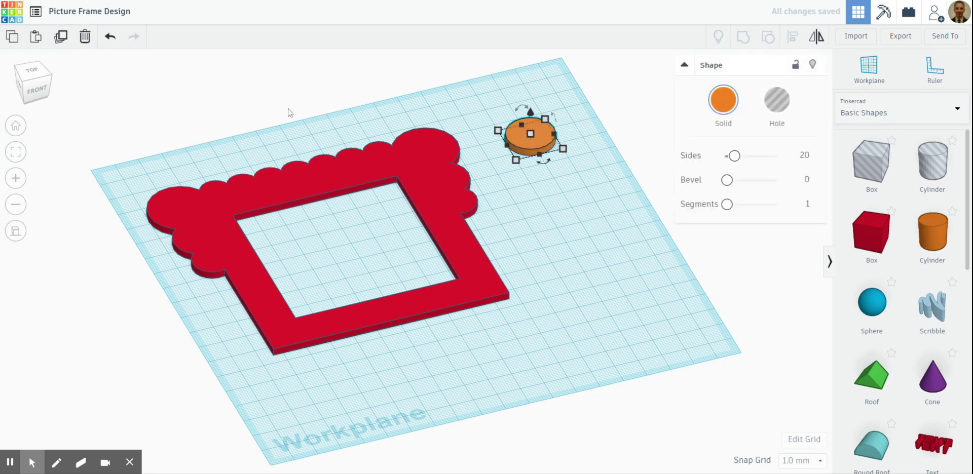
{"action": "left_click", "coordinate": [61, 41]}
{"action": "left_click_drag", "start_coordinate": [536, 147], "coordinate": [502, 133]}
{"action": "left_click_drag", "start_coordinate": [562, 197], "coordinate": [526, 172]}
{"action": "left_click", "coordinate": [557, 235]}
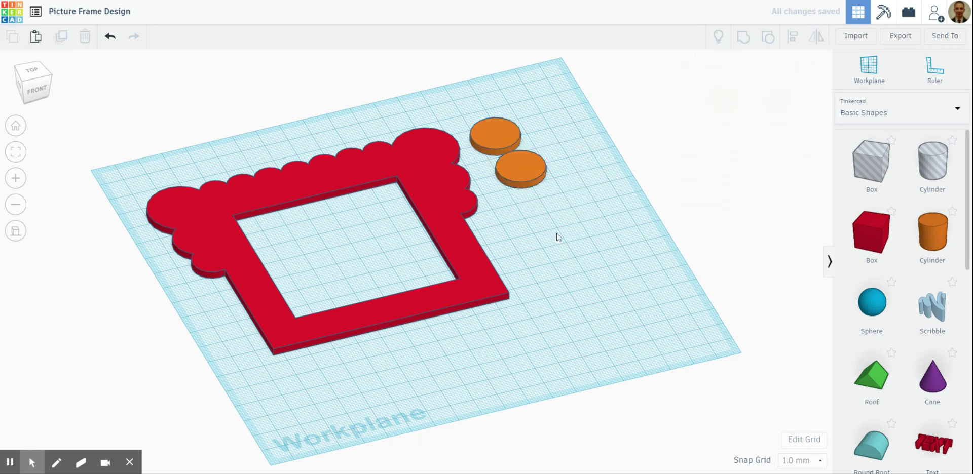
Place the two orange discs on the large rounded lobes at the frame's upper-right and upper-left corners
{"action": "left_click", "coordinate": [37, 73]}
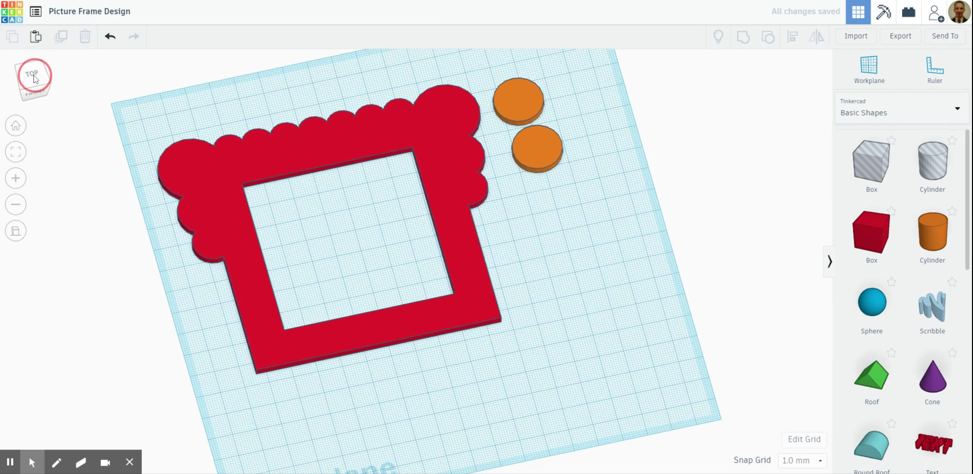
{"action": "left_click_drag", "start_coordinate": [558, 115], "coordinate": [485, 116]}
{"action": "left_click", "coordinate": [575, 132]}
{"action": "left_click_drag", "start_coordinate": [574, 175], "coordinate": [231, 117]}
{"action": "left_click", "coordinate": [557, 231]}
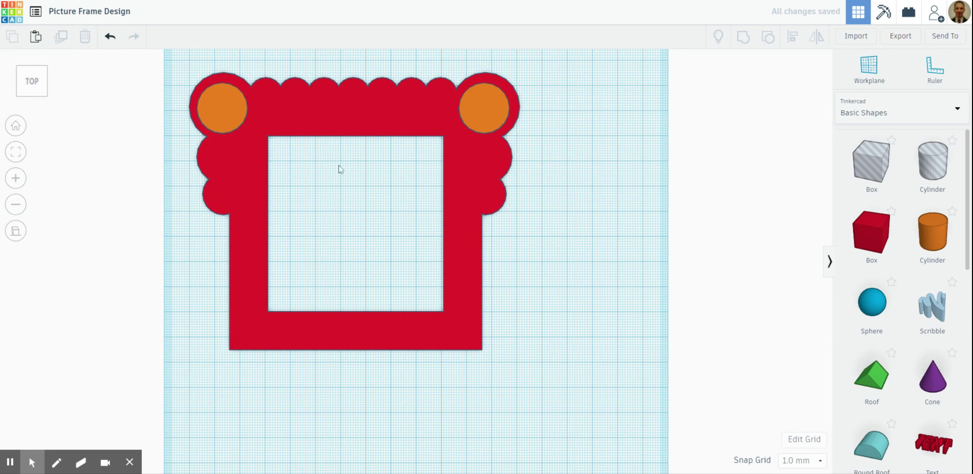
{"action": "mouse_move", "coordinate": [486, 113]}
{"action": "left_mouse_down"}
{"action": "mouse_move", "coordinate": [537, 114]}
{"action": "mouse_move", "coordinate": [484, 114]}
{"action": "left_mouse_up"}
{"action": "left_click", "coordinate": [565, 175]}
Add a tube on the workplane beside the frame with a wall thickness of 3.87 and scale it to about 16 mm across
{"action": "scroll", "coordinate": [917, 312], "scroll_direction": "down", "scroll_amount": 7}
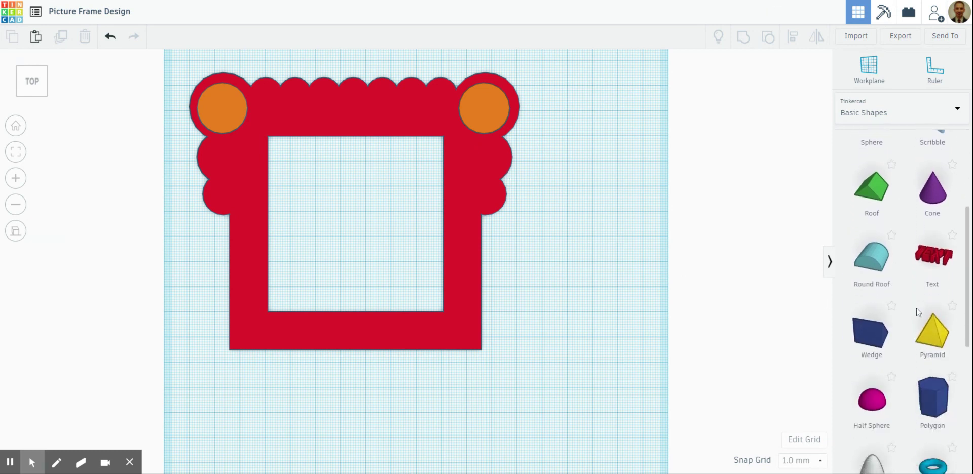
{"action": "scroll", "coordinate": [917, 284], "scroll_direction": "down", "scroll_amount": 3}
{"action": "left_click_drag", "start_coordinate": [872, 274], "coordinate": [600, 253]}
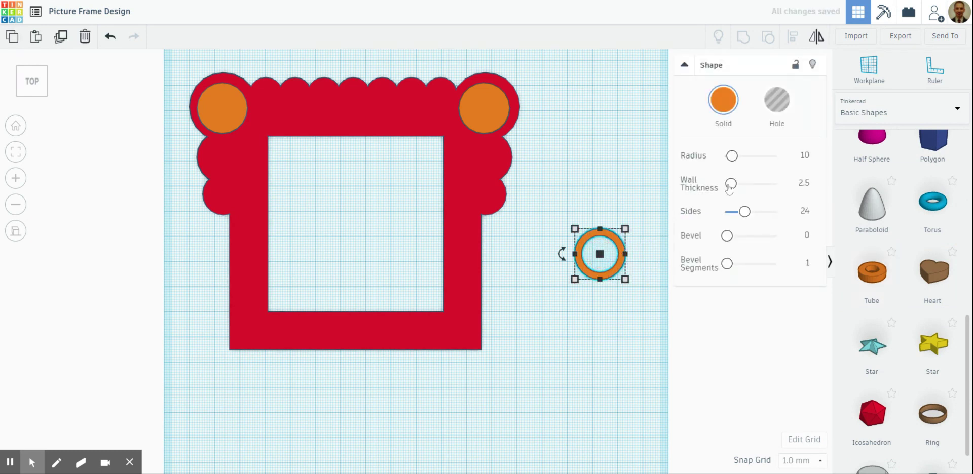
{"action": "mouse_move", "coordinate": [737, 189]}
{"action": "left_mouse_down"}
{"action": "mouse_move", "coordinate": [756, 184]}
{"action": "mouse_move", "coordinate": [734, 184]}
{"action": "left_mouse_up"}
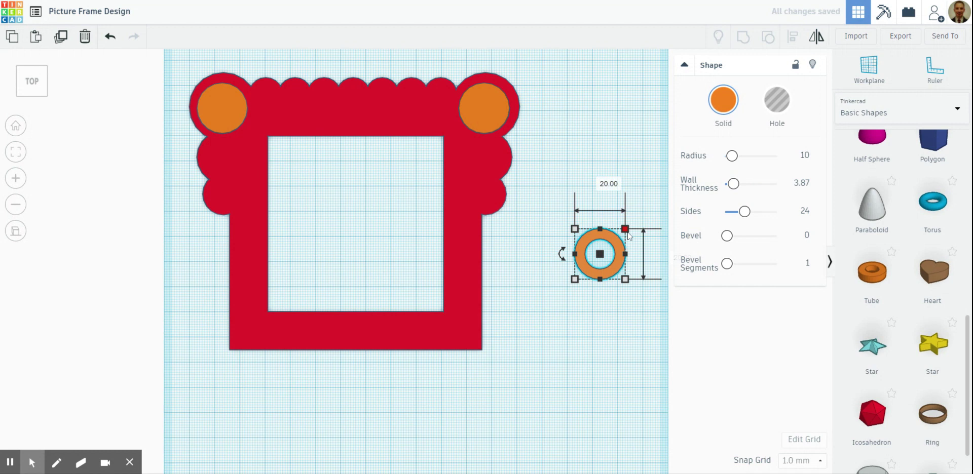
{"action": "left_click_drag", "start_coordinate": [626, 234], "coordinate": [612, 245]}
{"action": "left_click", "coordinate": [618, 209]}
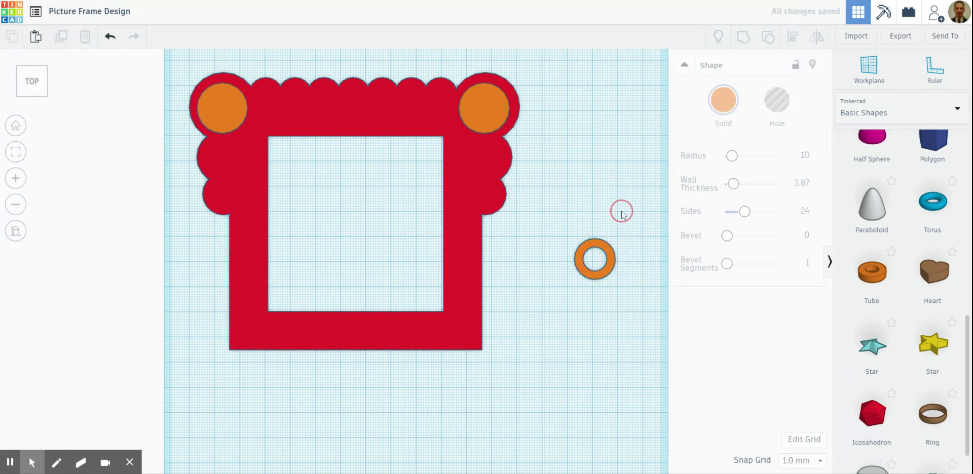
Set the height of the tube beside the frame to 3 mm
{"action": "left_click", "coordinate": [40, 87]}
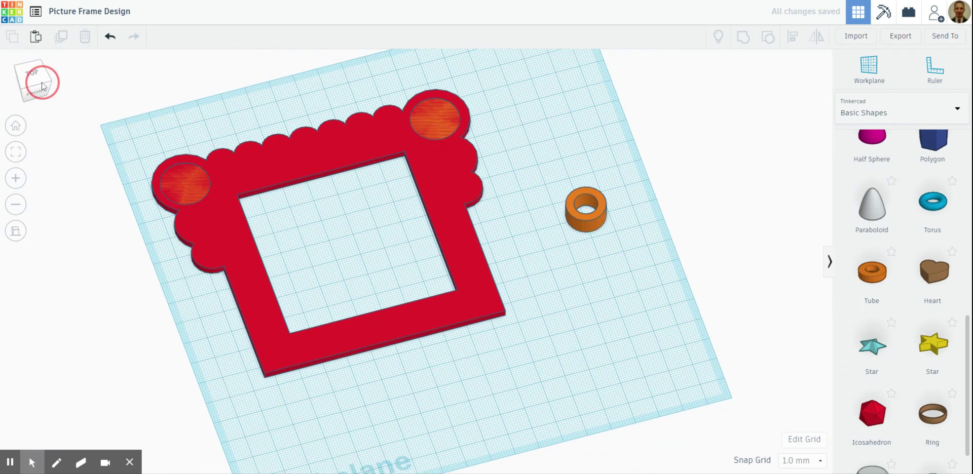
{"action": "left_click", "coordinate": [576, 209]}
{"action": "left_click_drag", "start_coordinate": [587, 208], "coordinate": [588, 215]}
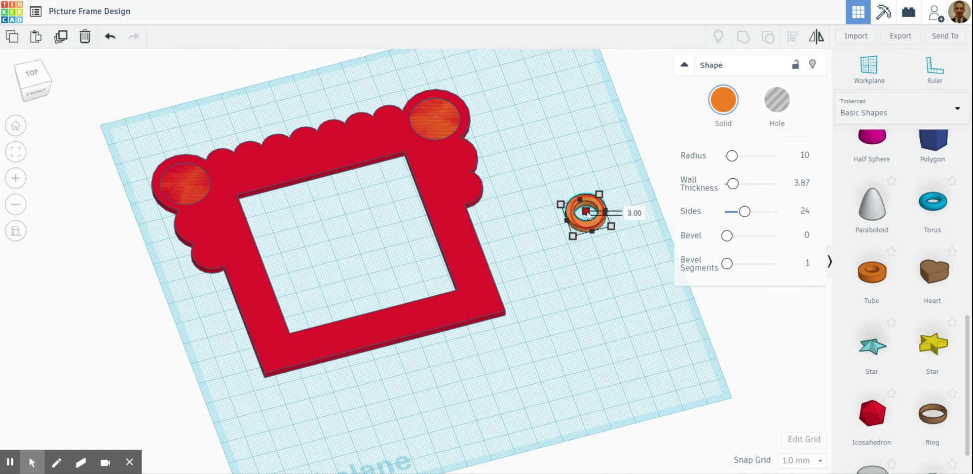
{"action": "left_click", "coordinate": [522, 202]}
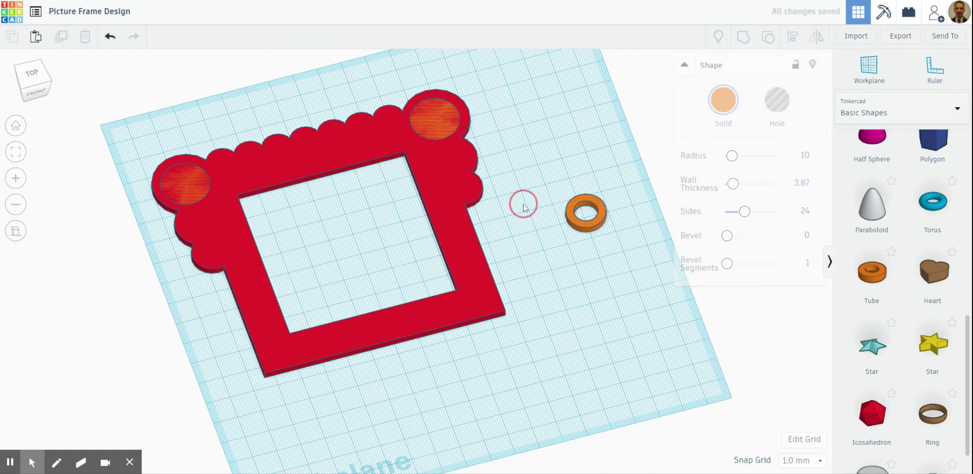
Duplicate the ring and place one on the lobe below each large corner lobe of the frame
{"action": "left_click", "coordinate": [21, 71]}
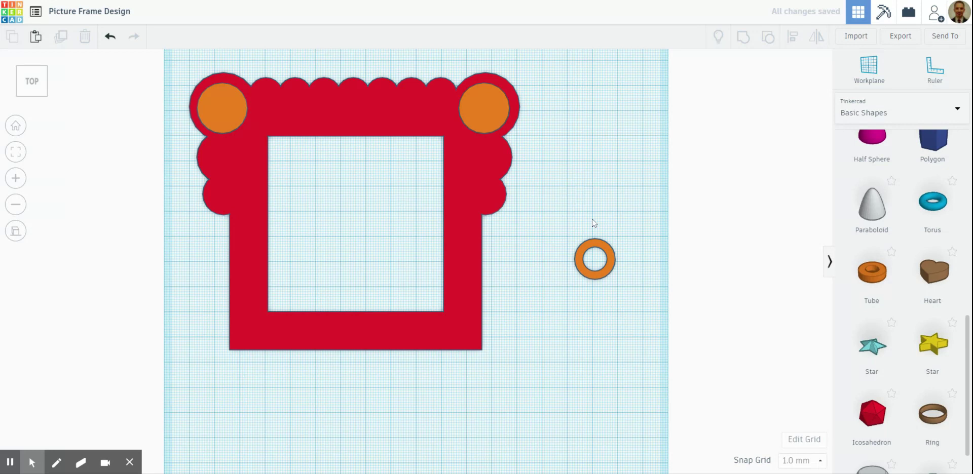
{"action": "left_click", "coordinate": [601, 248]}
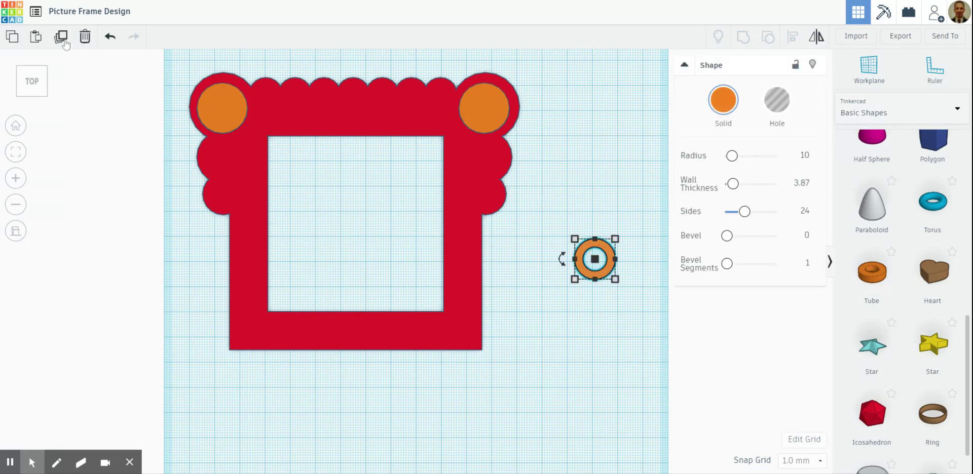
{"action": "left_click", "coordinate": [61, 37]}
{"action": "left_click_drag", "start_coordinate": [606, 240], "coordinate": [493, 145]}
{"action": "left_click", "coordinate": [588, 193]}
{"action": "left_click", "coordinate": [596, 247]}
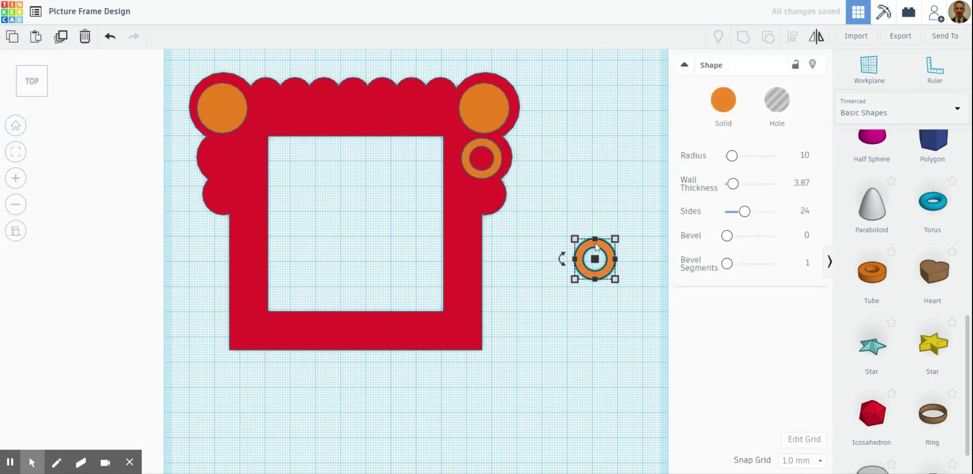
{"action": "left_click_drag", "start_coordinate": [596, 247], "coordinate": [232, 150]}
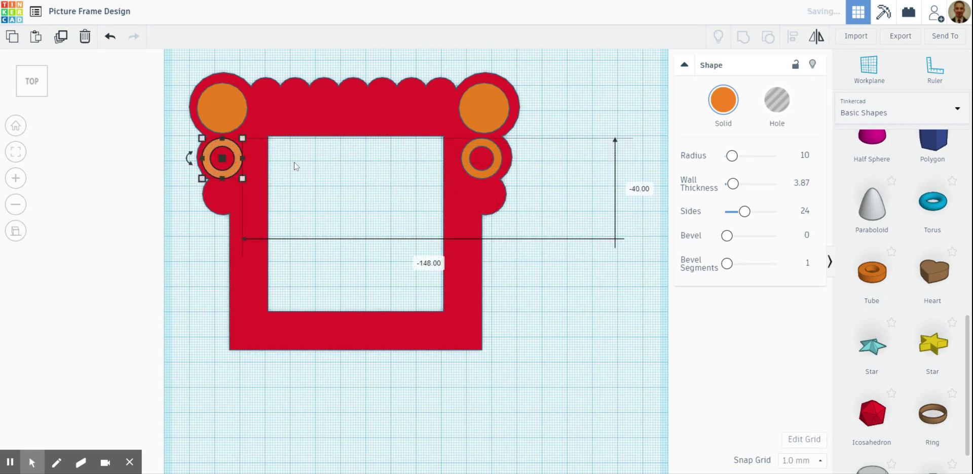
{"action": "left_click", "coordinate": [535, 283]}
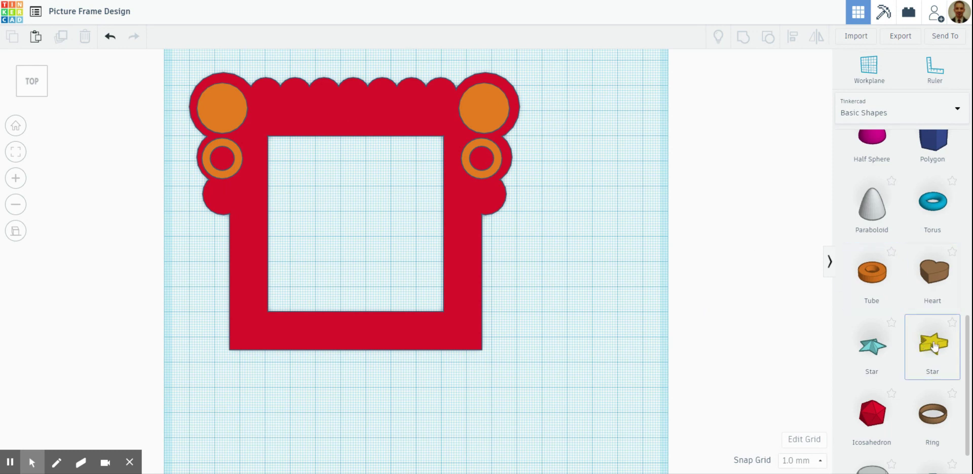
Add a yellow five-pointed star, resize it to 15 mm wide and place it at the left end of the frame's upper bar
{"action": "left_click_drag", "start_coordinate": [936, 350], "coordinate": [601, 275]}
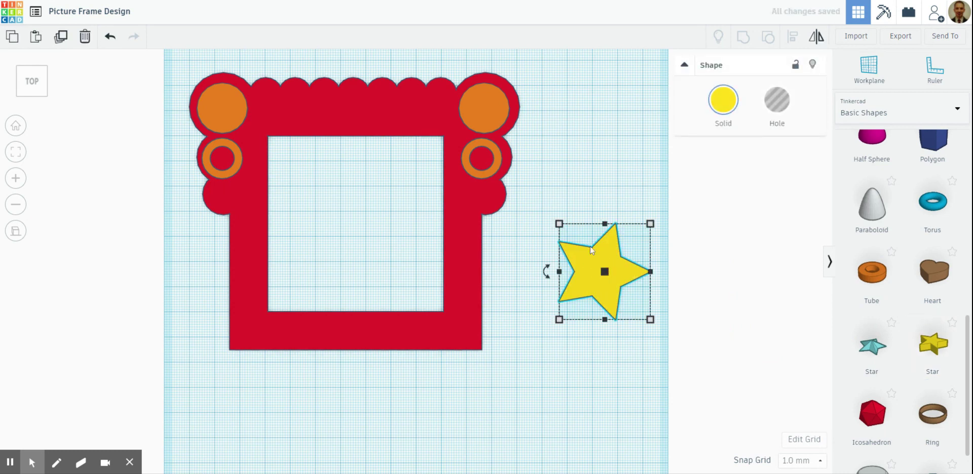
{"action": "left_click_drag", "start_coordinate": [559, 223], "coordinate": [604, 272]}
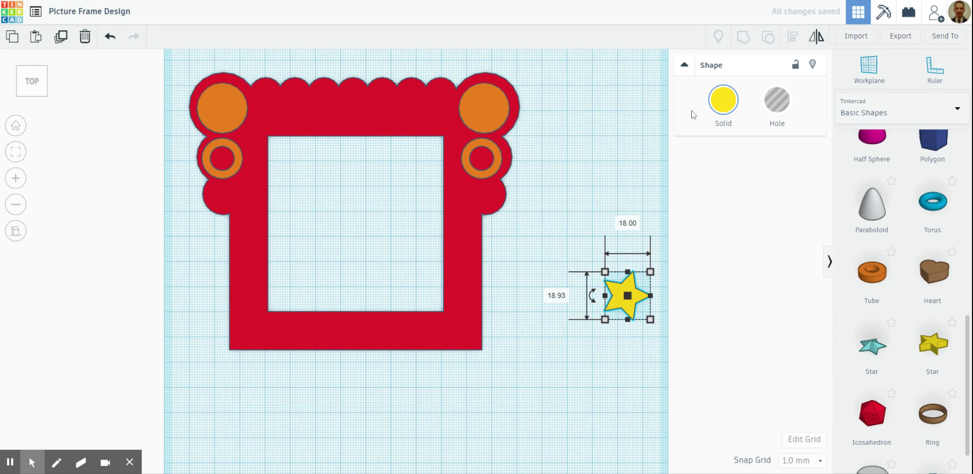
{"action": "left_click_drag", "start_coordinate": [605, 271], "coordinate": [289, 104]}
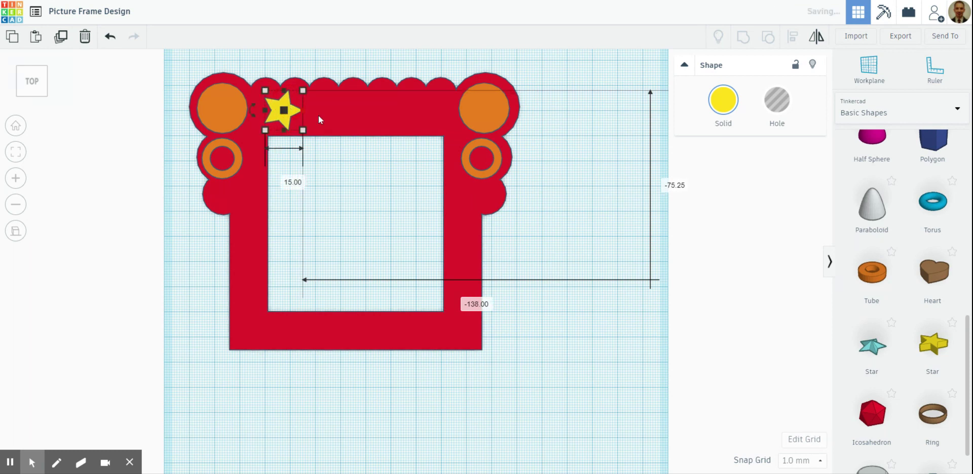
{"action": "left_click", "coordinate": [568, 184]}
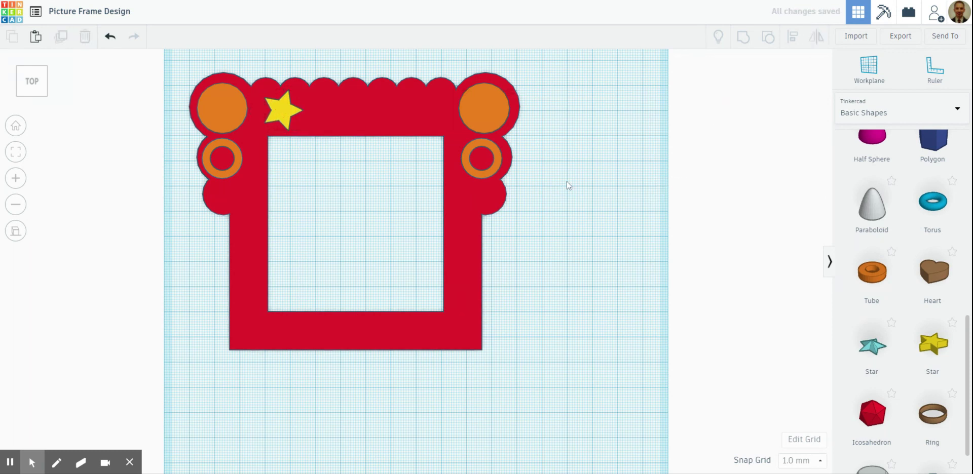
Duplicate the star three times and space the four stars in a row along the frame's upper bar
{"action": "left_click", "coordinate": [284, 117]}
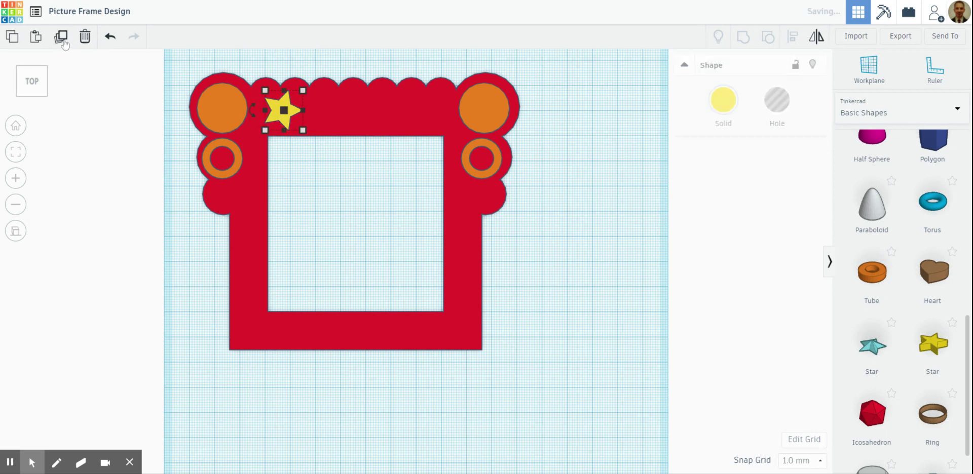
{"action": "left_click", "coordinate": [281, 113]}
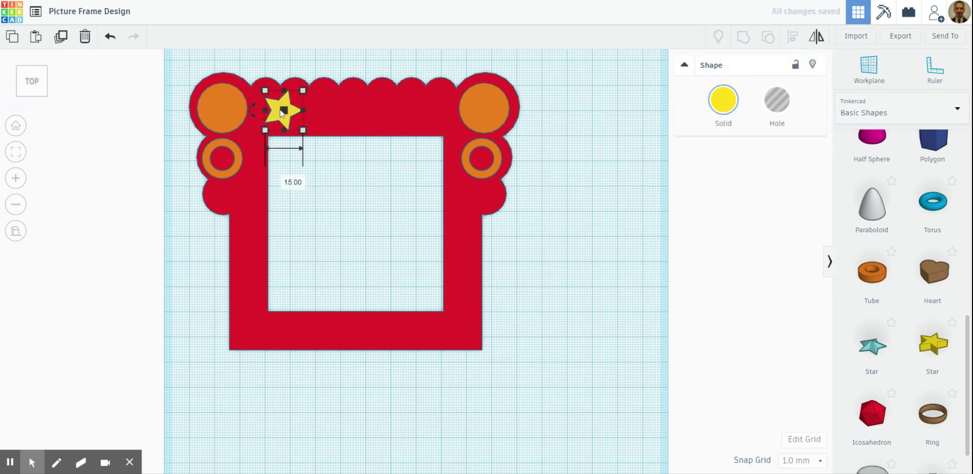
{"action": "left_click_drag", "start_coordinate": [286, 104], "coordinate": [327, 102], "text": "alt"}
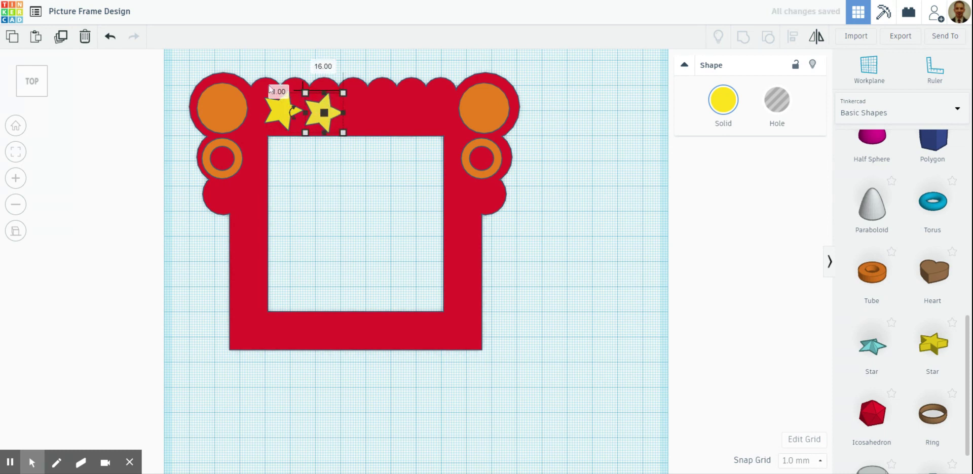
{"action": "left_click", "coordinate": [61, 38]}
{"action": "left_click", "coordinate": [62, 38]}
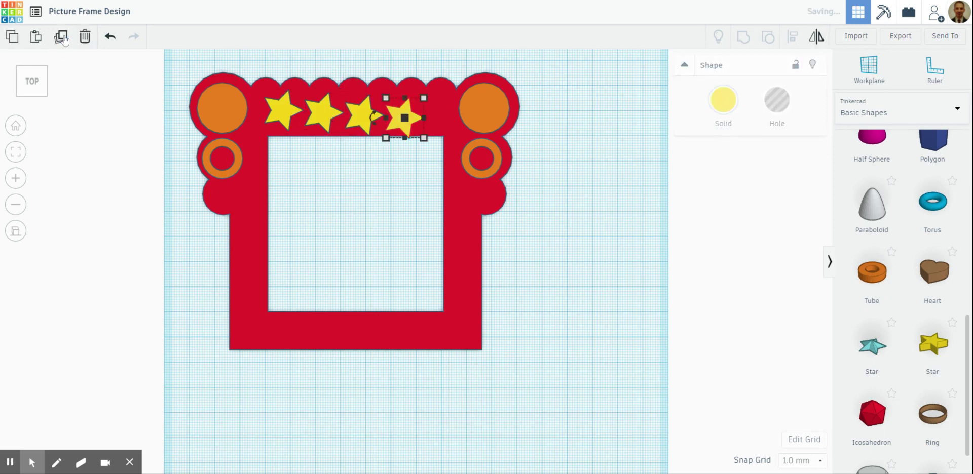
{"action": "left_click", "coordinate": [511, 251]}
{"action": "left_click_drag", "start_coordinate": [407, 114], "coordinate": [429, 114]}
{"action": "left_click_drag", "start_coordinate": [370, 119], "coordinate": [329, 112]}
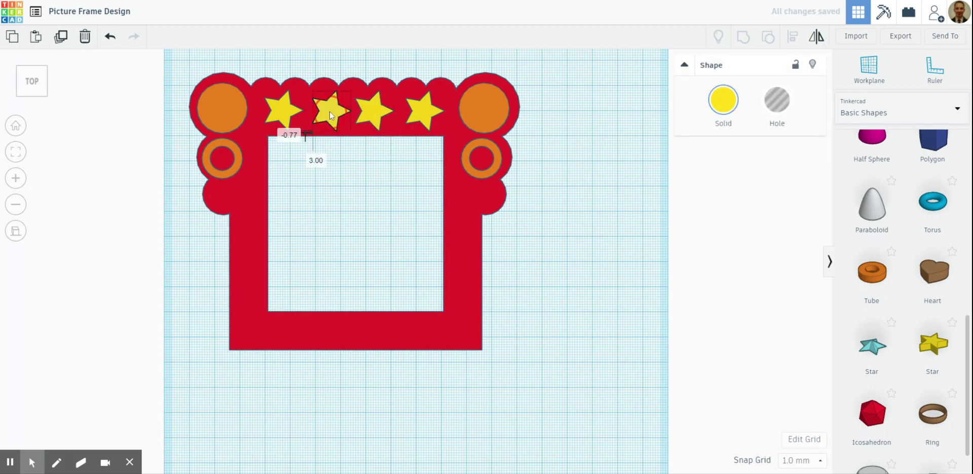
{"action": "left_click", "coordinate": [552, 218]}
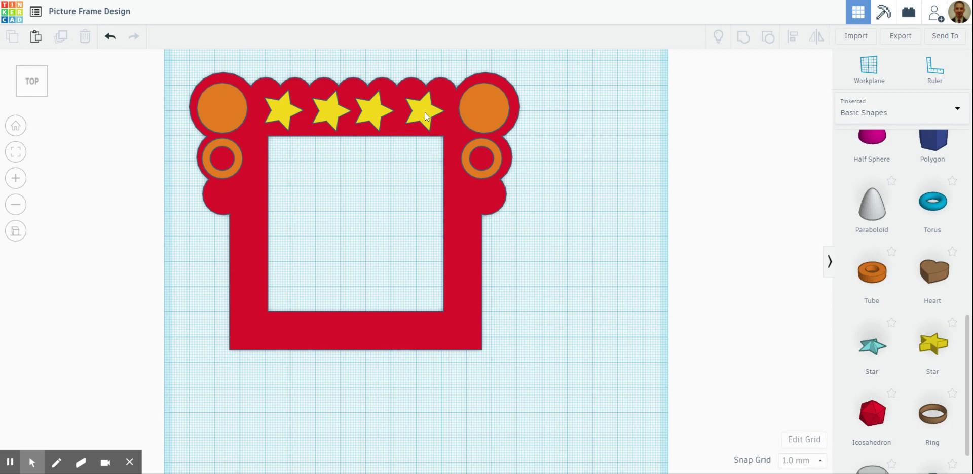
Move both discs and both rings off the frame, arranging them as pairs in two rows beyond its right edge
{"action": "left_click_drag", "start_coordinate": [493, 111], "coordinate": [562, 109]}
{"action": "left_click_drag", "start_coordinate": [489, 148], "coordinate": [563, 154]}
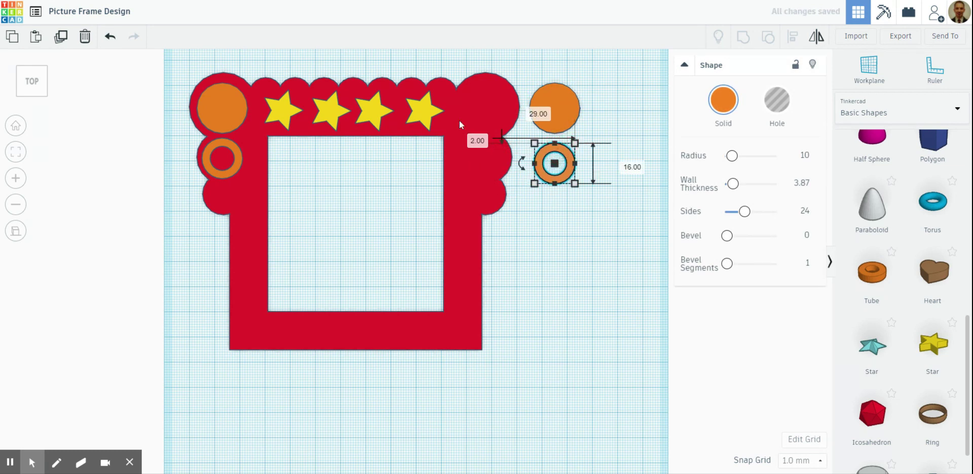
{"action": "left_click_drag", "start_coordinate": [224, 107], "coordinate": [611, 102]}
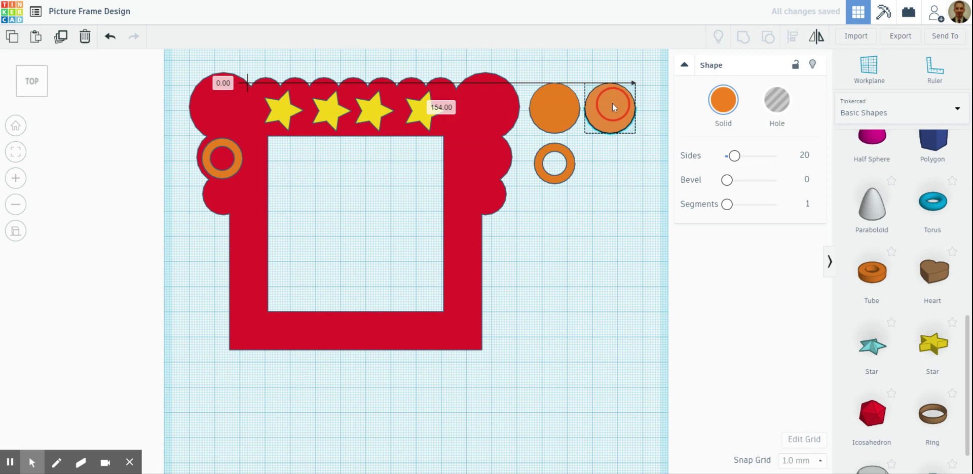
{"action": "left_click_drag", "start_coordinate": [238, 160], "coordinate": [623, 163]}
{"action": "left_click", "coordinate": [503, 179]}
Move the four stars off the frame into two rows of two below the rings
{"action": "left_click_drag", "start_coordinate": [421, 119], "coordinate": [554, 218]}
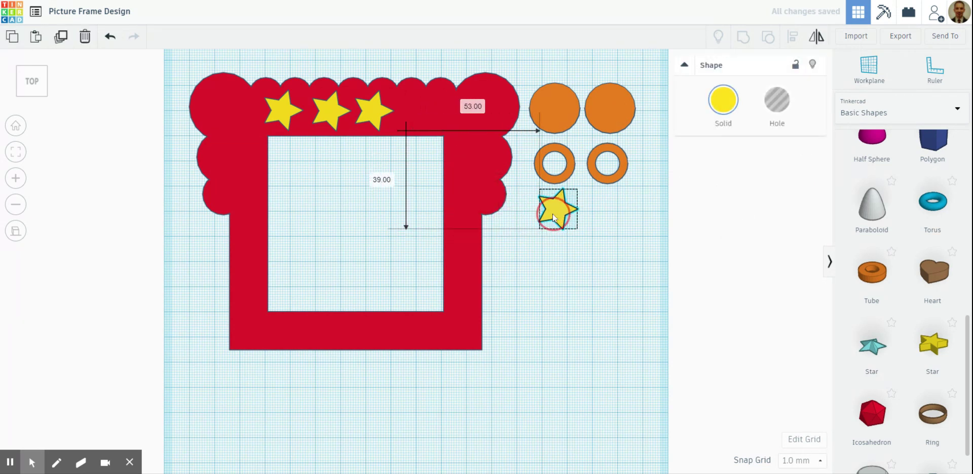
{"action": "left_click_drag", "start_coordinate": [375, 112], "coordinate": [608, 213]}
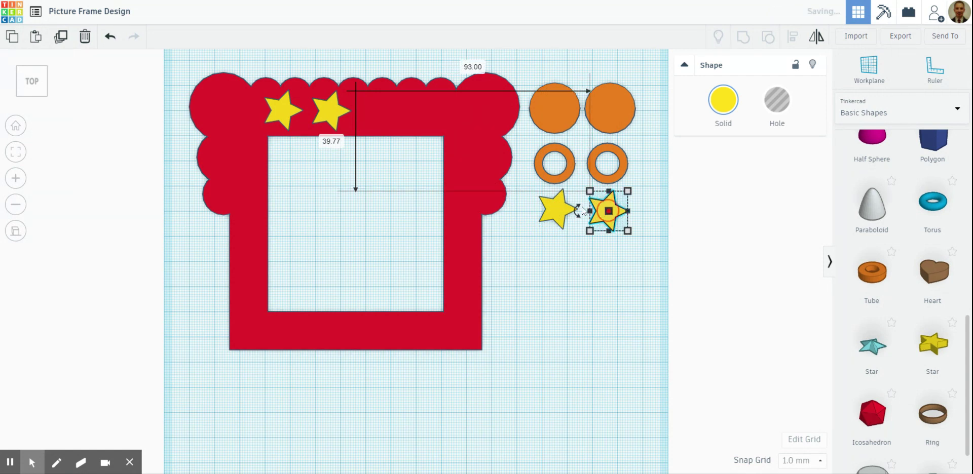
{"action": "left_click_drag", "start_coordinate": [330, 110], "coordinate": [557, 256]}
{"action": "left_click_drag", "start_coordinate": [280, 114], "coordinate": [609, 261]}
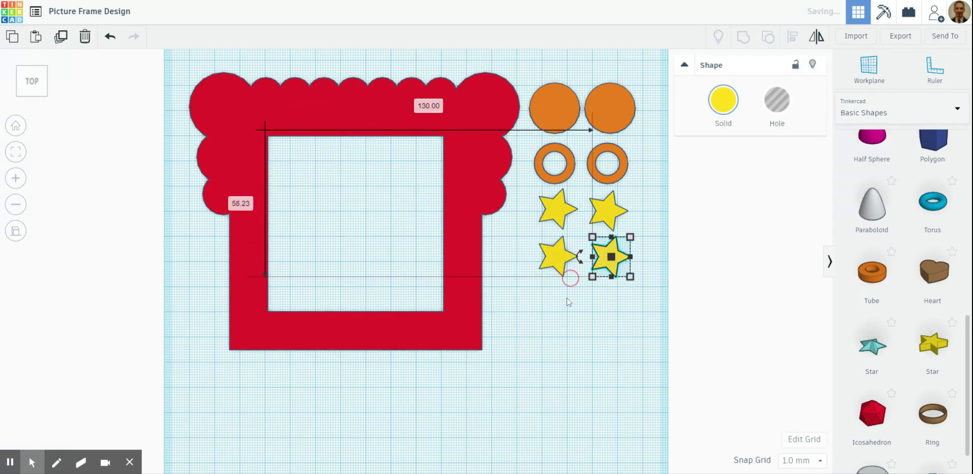
{"action": "left_click", "coordinate": [564, 298]}
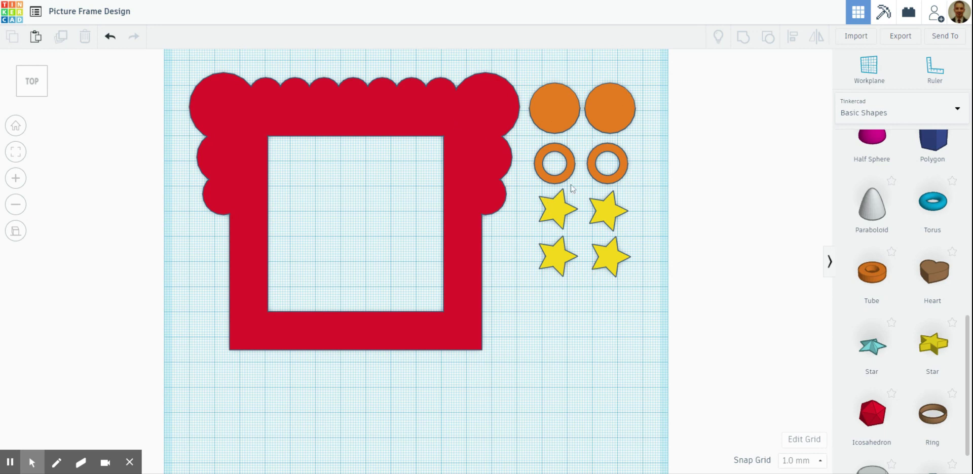
{"action": "left_click_drag", "start_coordinate": [36, 91], "coordinate": [46, 76]}
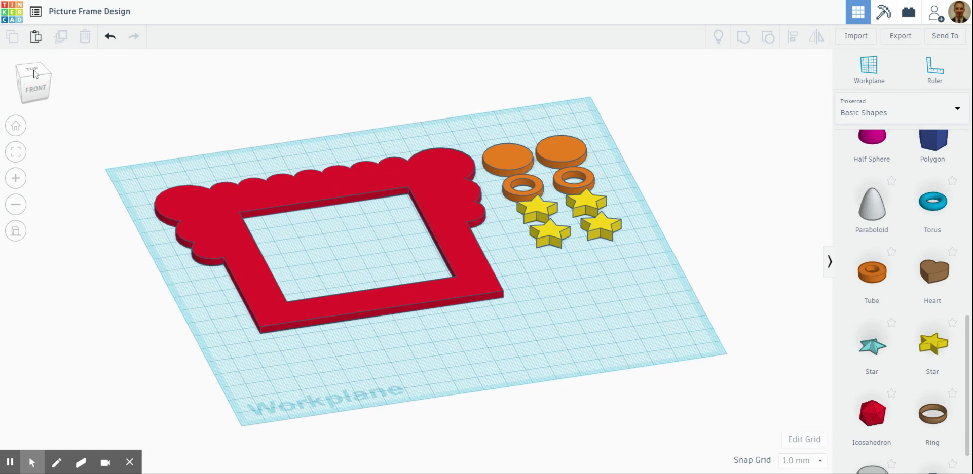
{"action": "left_click", "coordinate": [46, 76]}
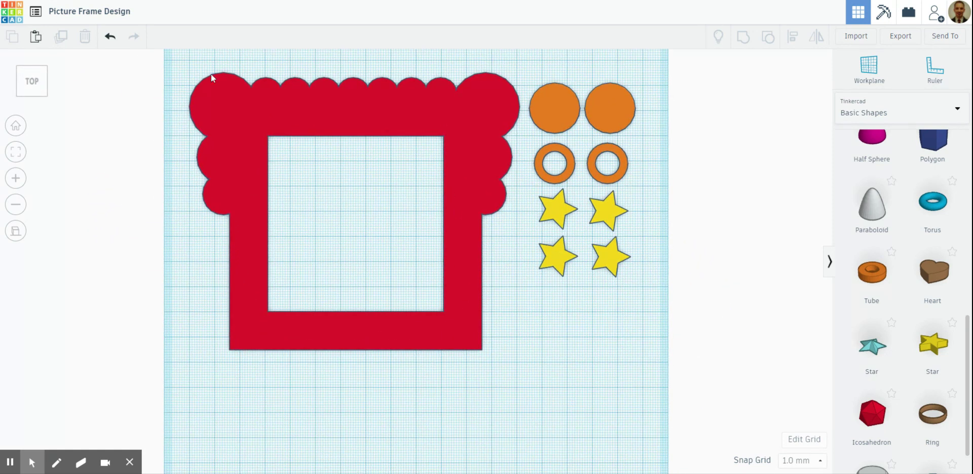
Rename the design as Picture Frame Design laser cut
{"action": "left_click", "coordinate": [122, 13]}
{"action": "left_click", "coordinate": [131, 11]}
{"action": "type", "text": "laser cut"}
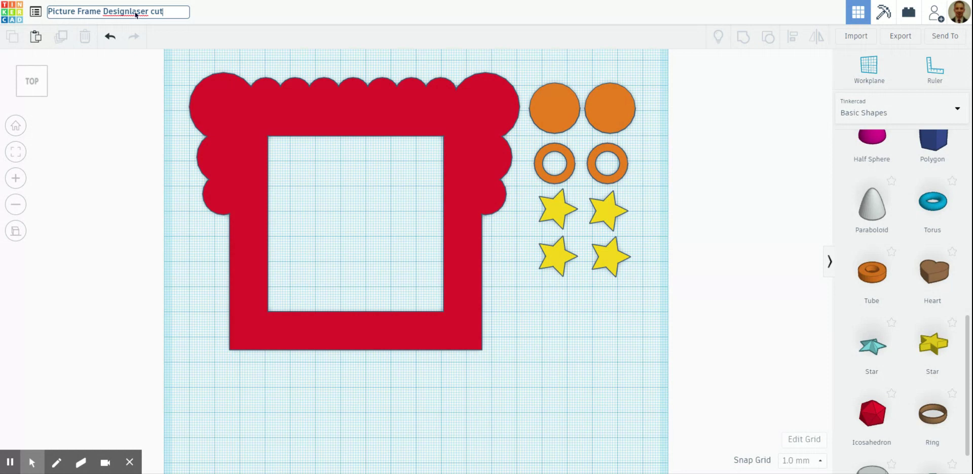
{"action": "double_click", "coordinate": [135, 12]}
{"action": "type", "text": "Design laser"}
{"action": "left_click", "coordinate": [174, 13]}
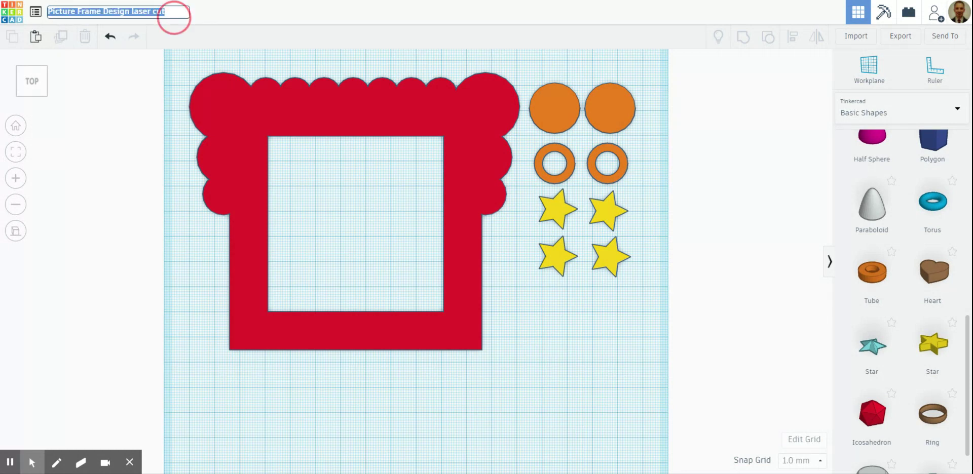
{"action": "left_click", "coordinate": [139, 87]}
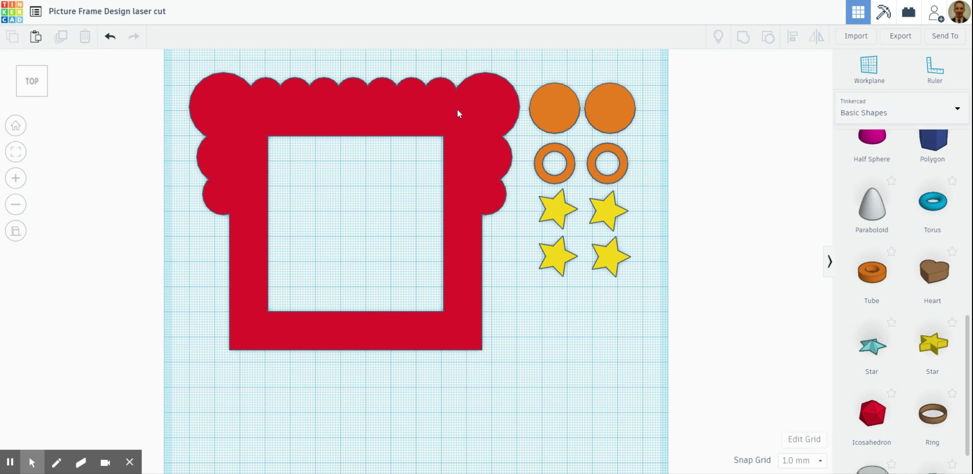